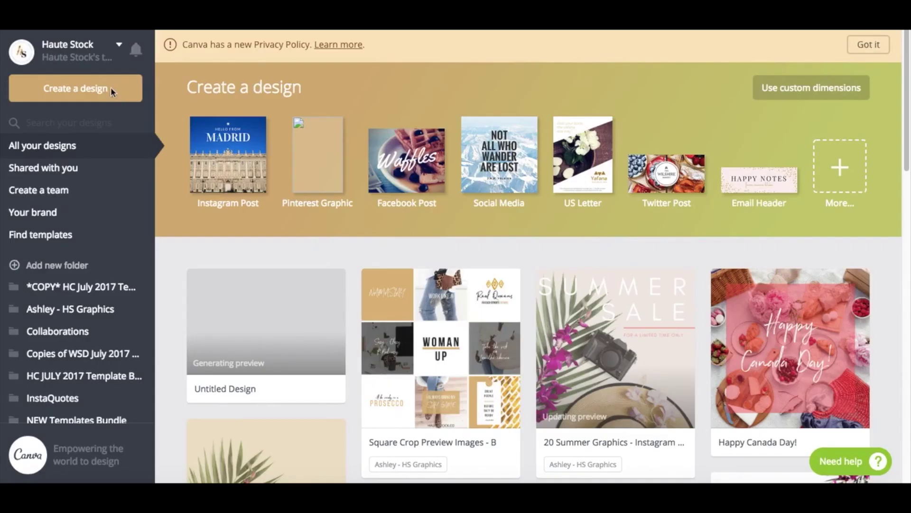
# Step: Create an Instagram Post and fill it with the Tropical Vibes hat, camera and palm photo
pyautogui.click(105, 96)
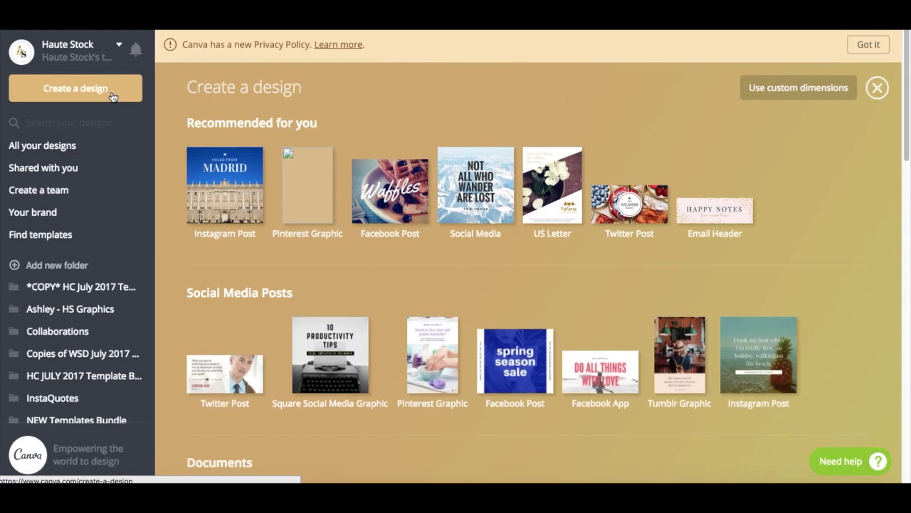
pyautogui.click(225, 175)
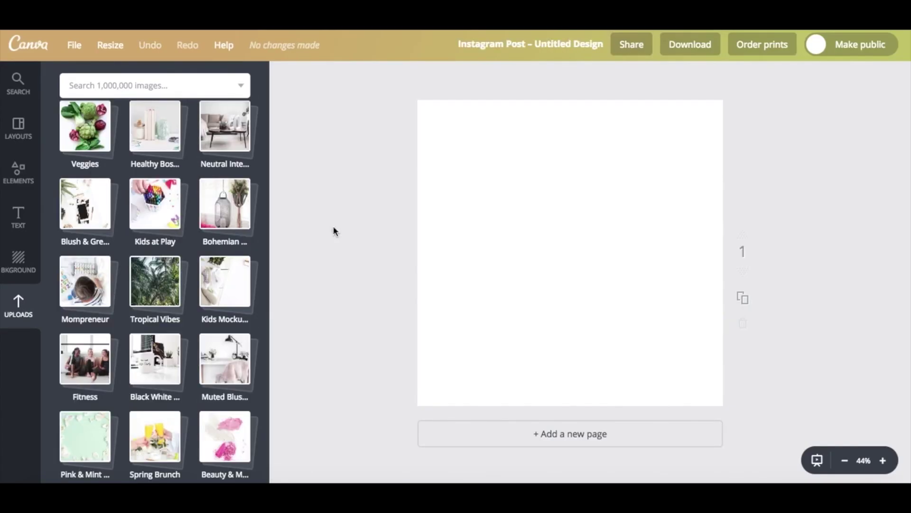
pyautogui.click(160, 282)
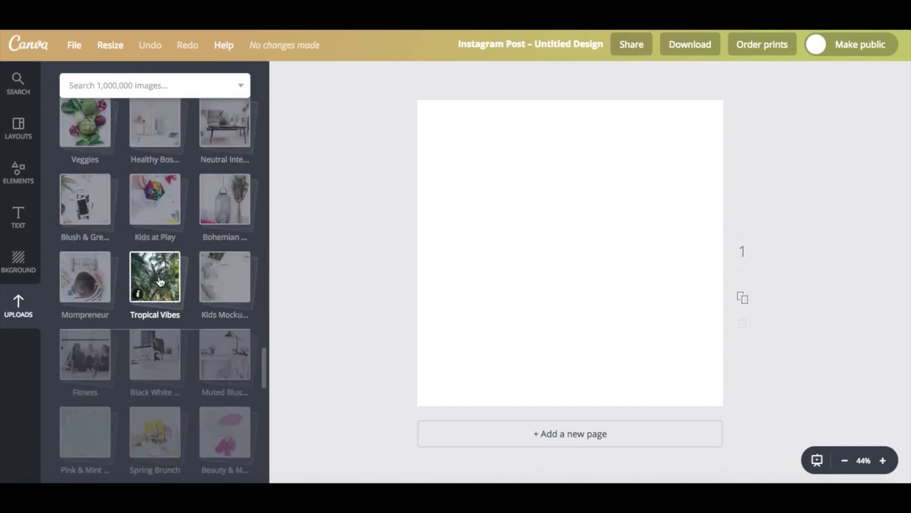
pyautogui.scroll(-2, 191, 302)
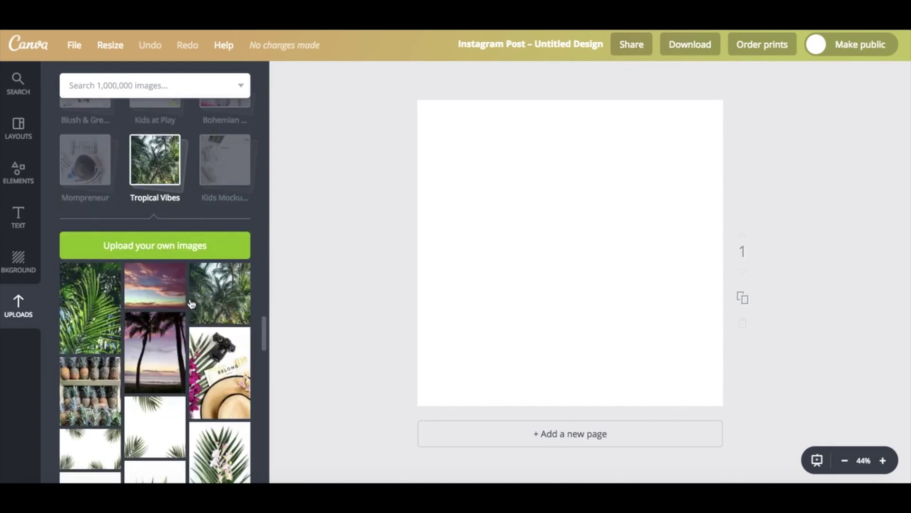
pyautogui.scroll(-3, 190, 303)
pyautogui.scroll(-1, 191, 304)
pyautogui.moveTo(162, 365); pyautogui.dragTo(561, 248)
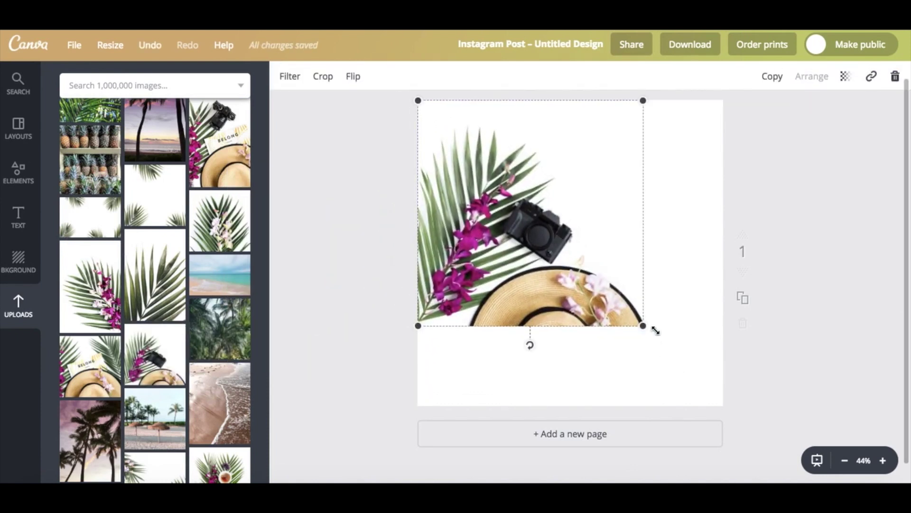
pyautogui.moveTo(655, 331); pyautogui.dragTo(727, 402)
# Step: Add a light beige square shape from Elements to the canvas
pyautogui.click(736, 387)
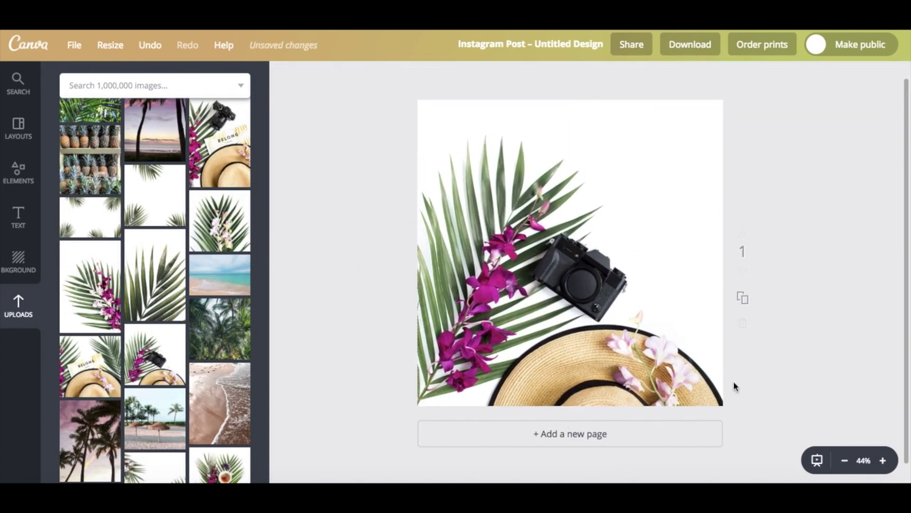
pyautogui.click(27, 178)
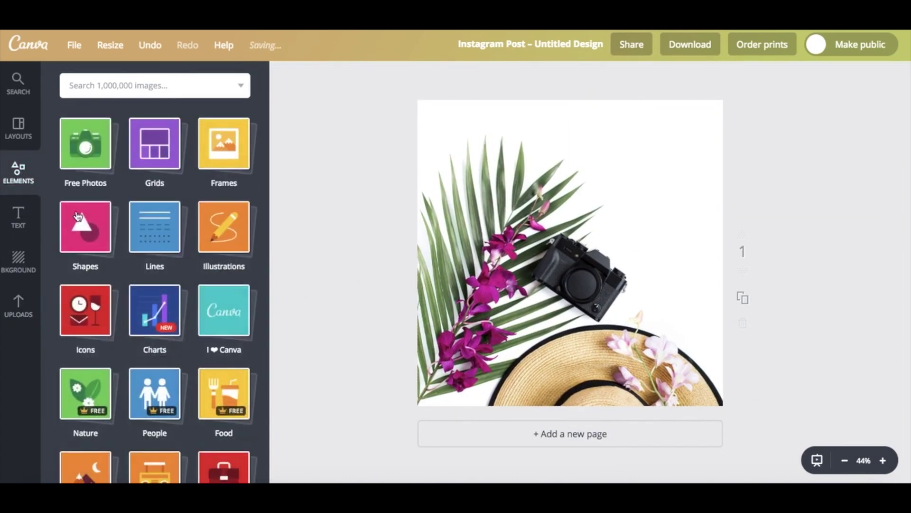
pyautogui.click(80, 220)
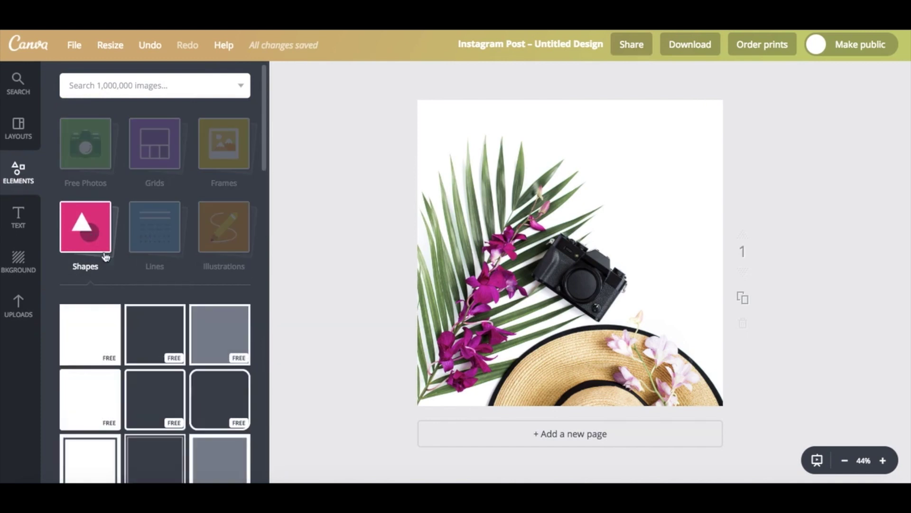
pyautogui.moveTo(99, 341); pyautogui.dragTo(572, 256)
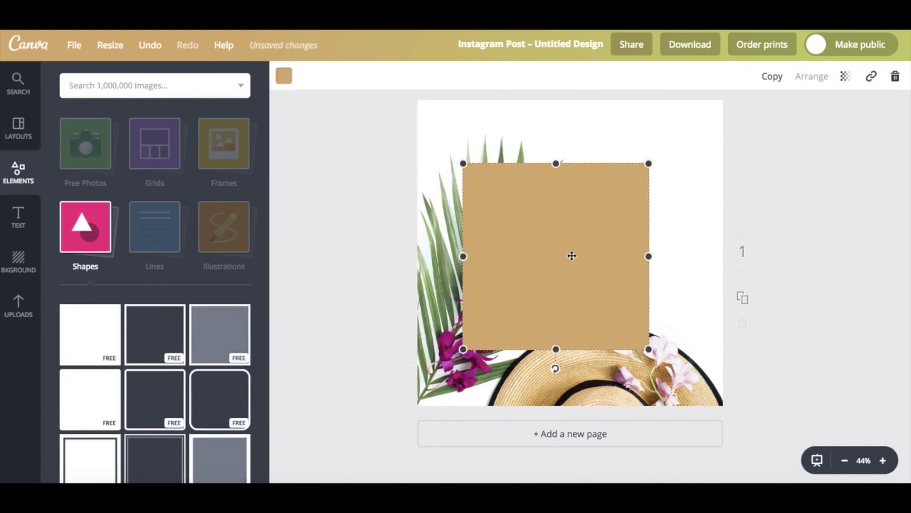
pyautogui.click(284, 77)
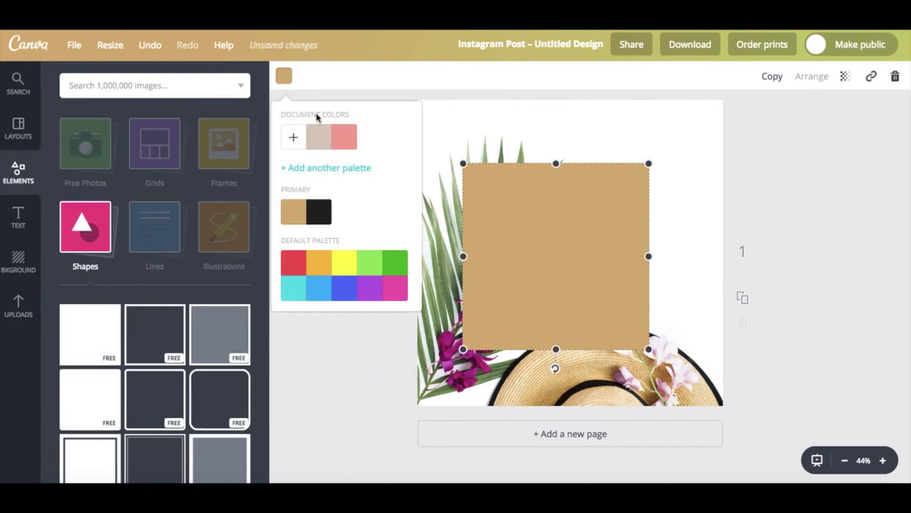
pyautogui.click(318, 142)
# Step: Stretch the beige square over the whole page and lower its transparency to about 65
pyautogui.click(551, 230)
pyautogui.moveTo(552, 231); pyautogui.dragTo(506, 166)
pyautogui.moveTo(610, 285); pyautogui.dragTo(724, 408)
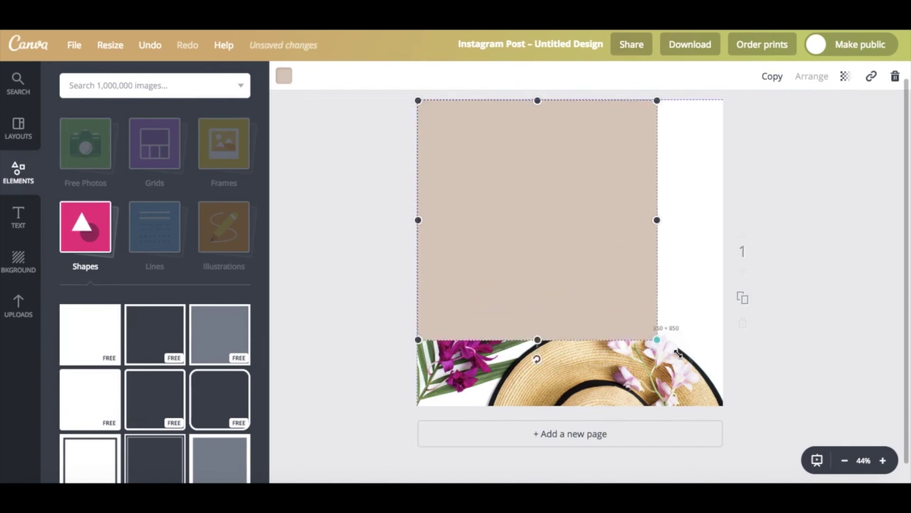
pyautogui.click(846, 77)
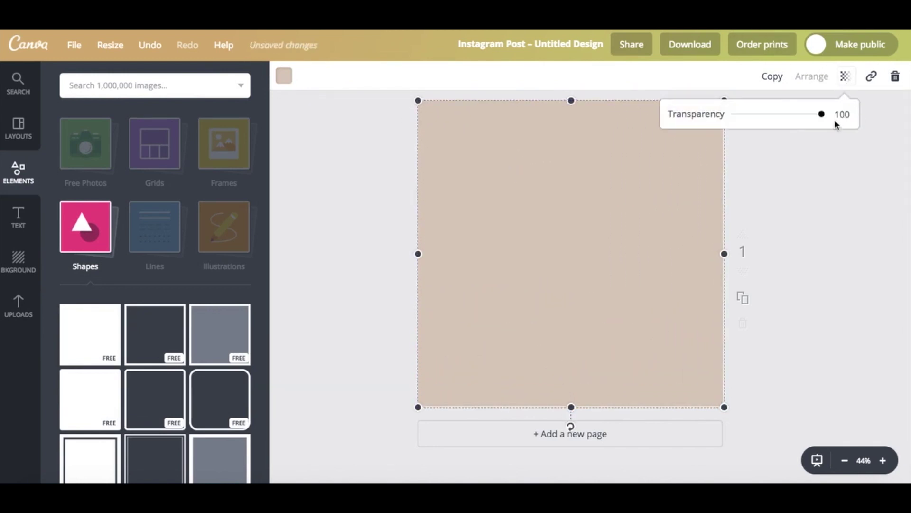
pyautogui.moveTo(823, 116); pyautogui.dragTo(797, 119)
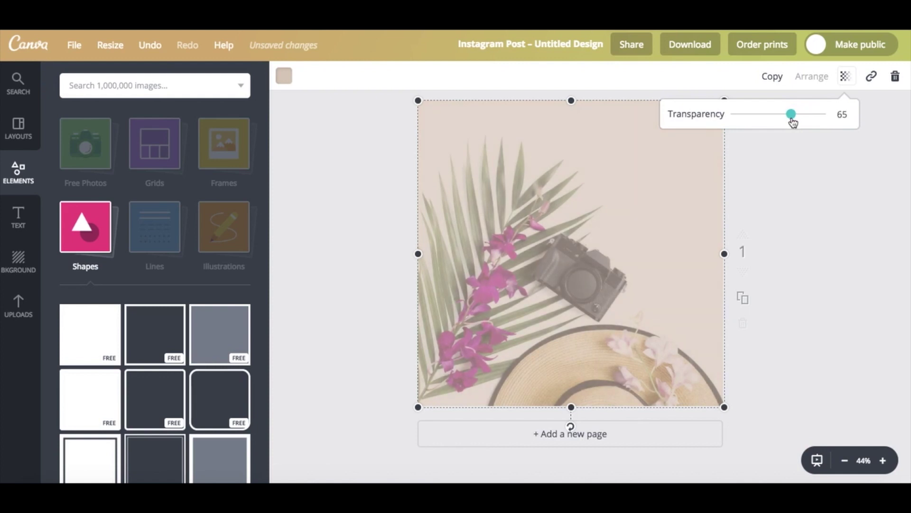
pyautogui.click(841, 230)
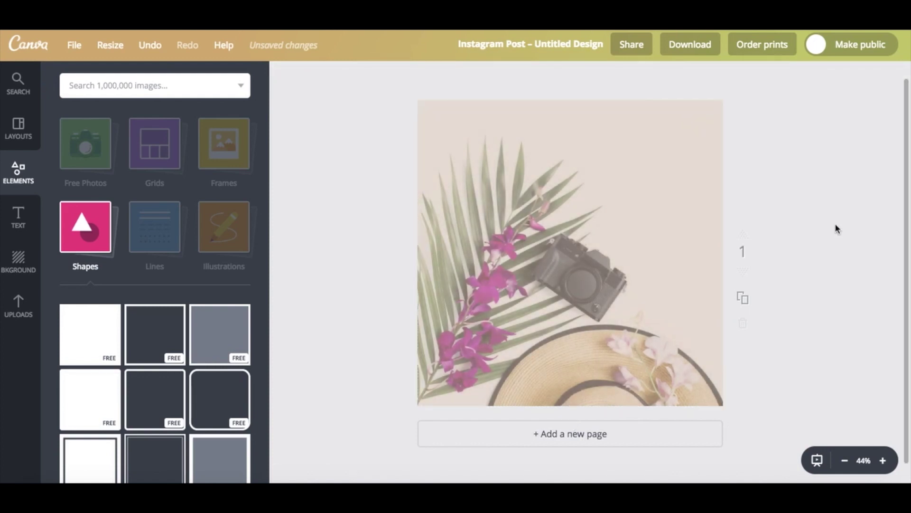
# Step: Add a SUMMER text box in Glacial Indifference at size 120
pyautogui.click(17, 218)
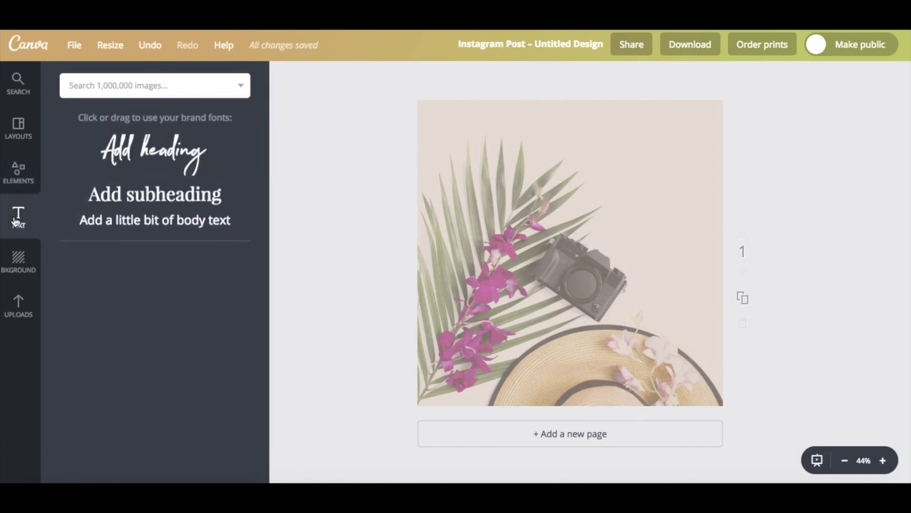
pyautogui.click(155, 220)
pyautogui.click(319, 76)
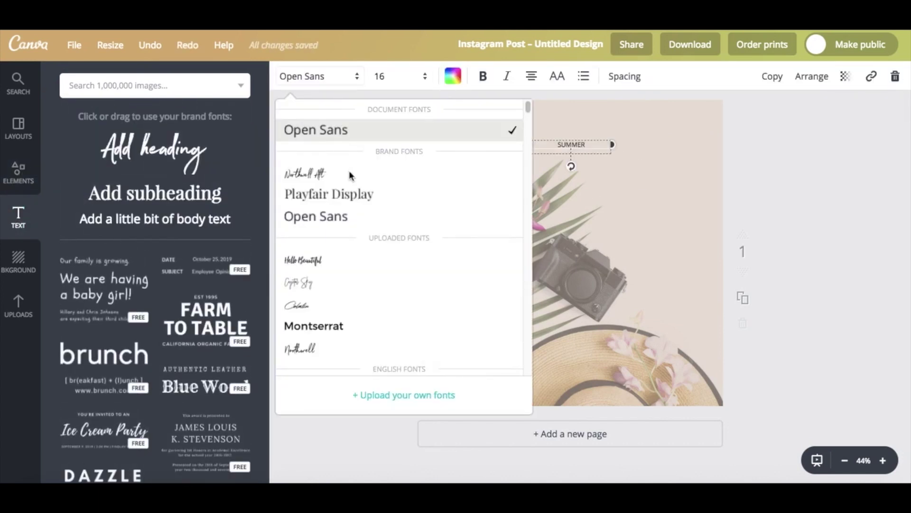
pyautogui.scroll(-5, 349, 175)
pyautogui.click(355, 148)
pyautogui.click(425, 81)
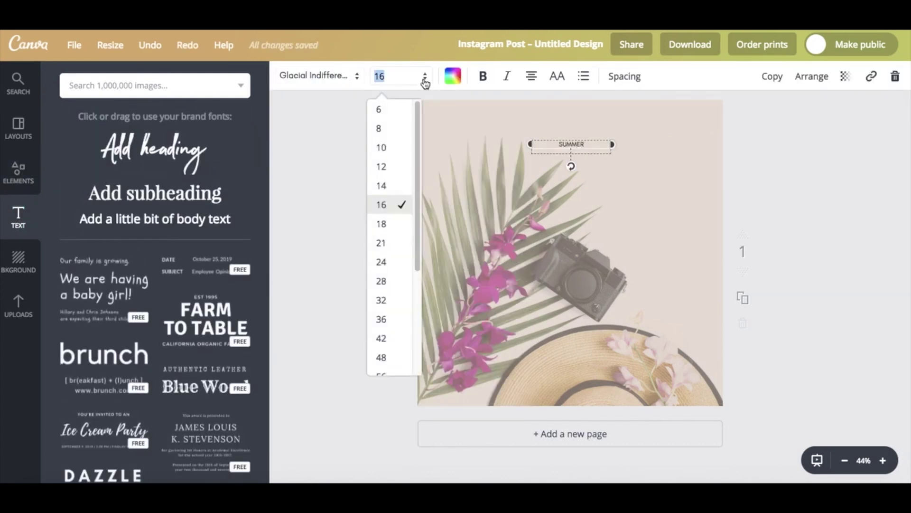
pyautogui.scroll(-3, 399, 342)
pyautogui.click(401, 349)
# Step: Make SUMMER white and left-aligned, with letter spacing raised to 260
pyautogui.click(454, 78)
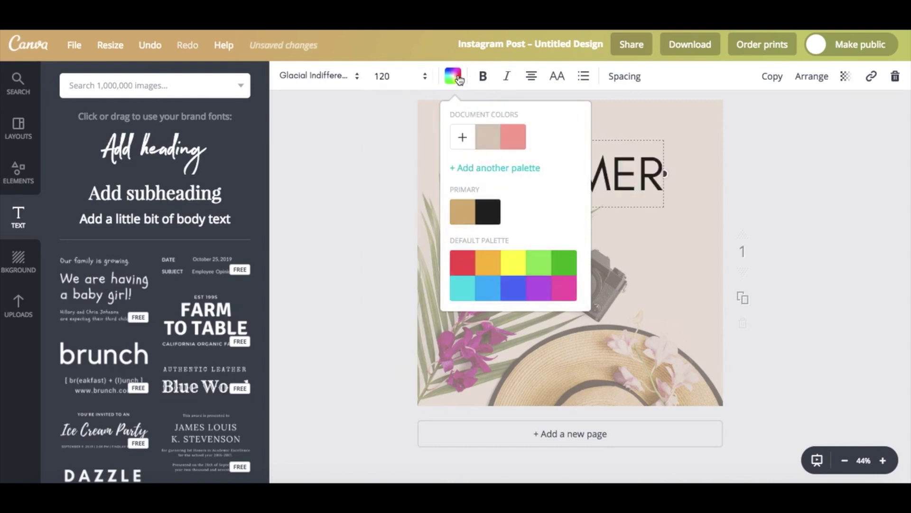
pyautogui.scroll(-2, 556, 226)
pyautogui.click(568, 293)
pyautogui.click(532, 77)
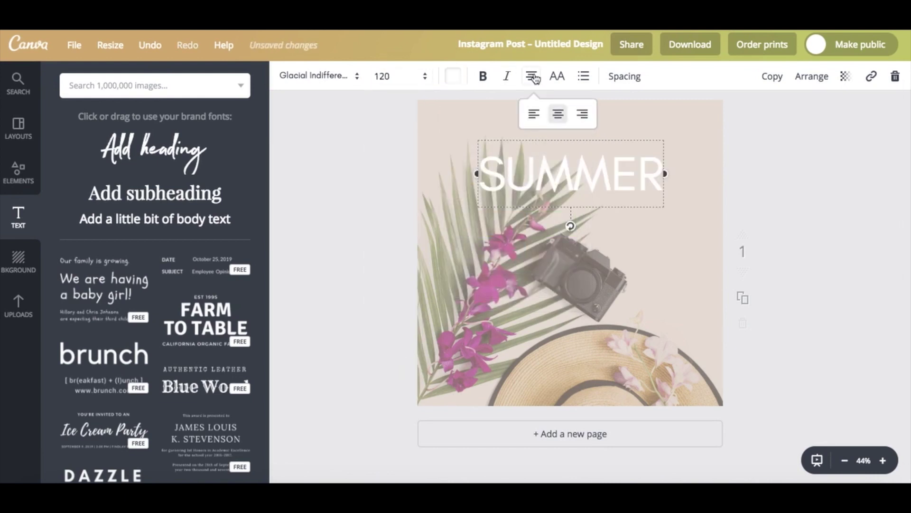
pyautogui.click(534, 118)
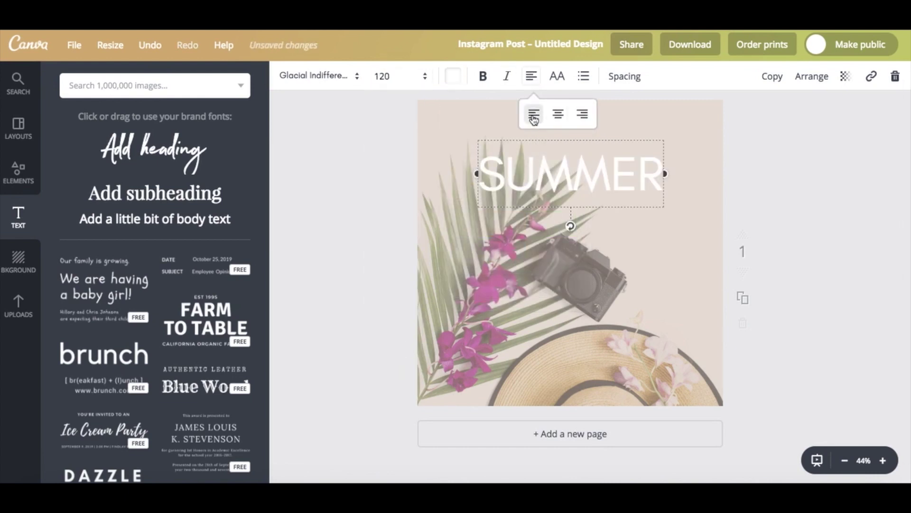
pyautogui.click(616, 79)
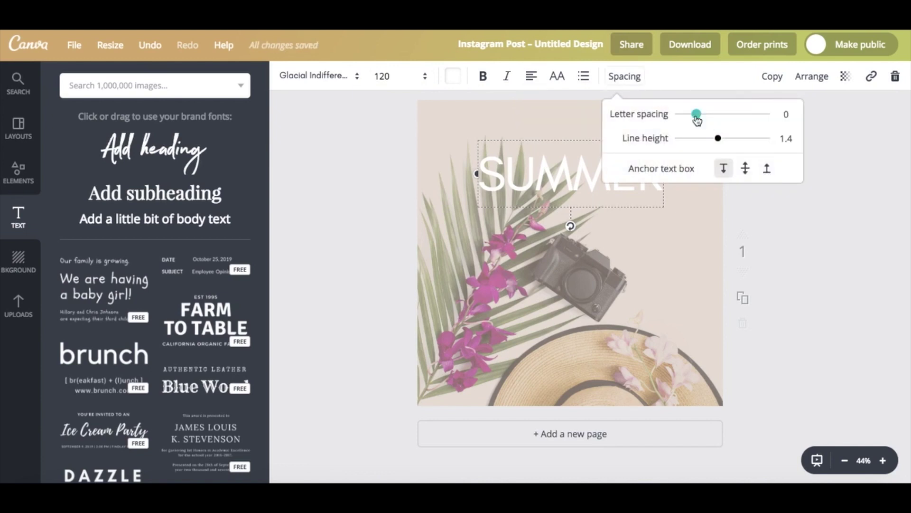
pyautogui.moveTo(697, 120); pyautogui.dragTo(732, 120)
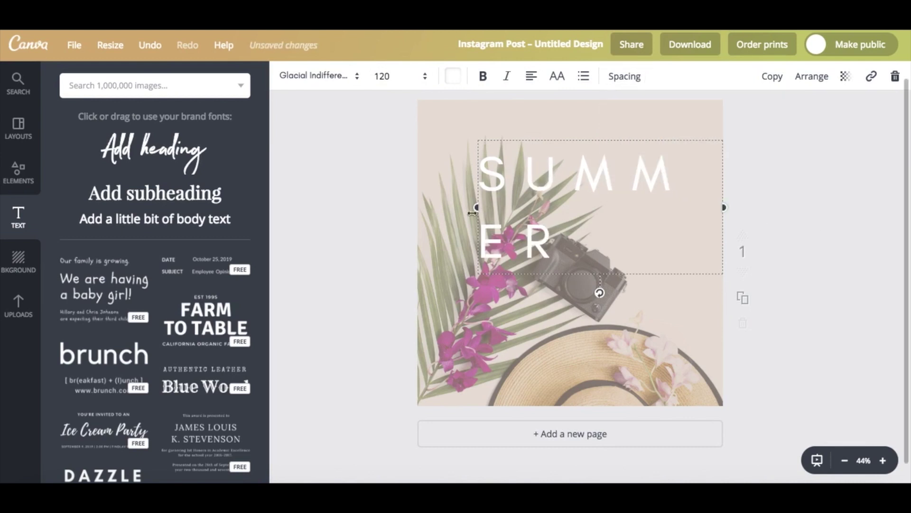
# Step: Place SUMMER on one line at the top and change the copied title to right-aligned SALE
pyautogui.moveTo(476, 207); pyautogui.dragTo(422, 206)
pyautogui.moveTo(482, 140)
pyautogui.mouseDown()
pyautogui.moveTo(479, 99)
pyautogui.moveTo(535, 172)
pyautogui.moveTo(556, 163)
pyautogui.mouseUp()
pyautogui.doubleClick(590, 204)
pyautogui.write('SALE')
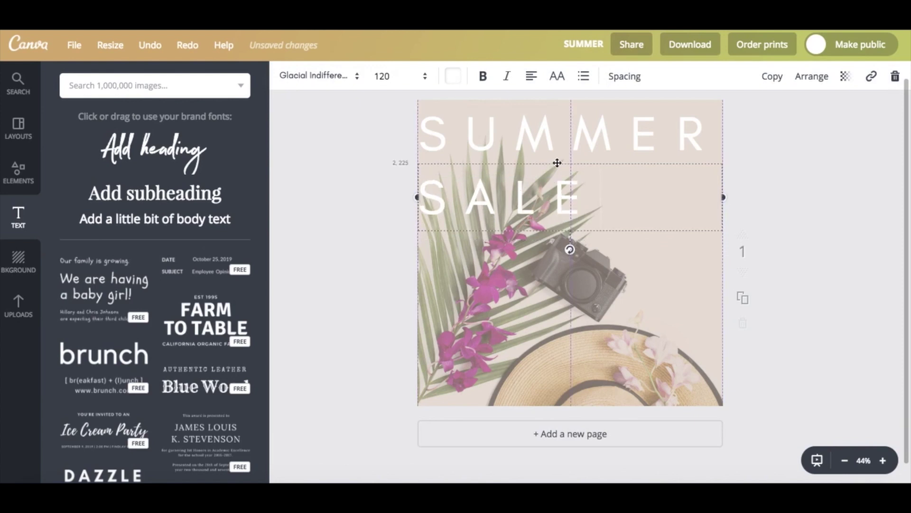
pyautogui.moveTo(419, 197); pyautogui.dragTo(540, 196)
pyautogui.click(785, 179)
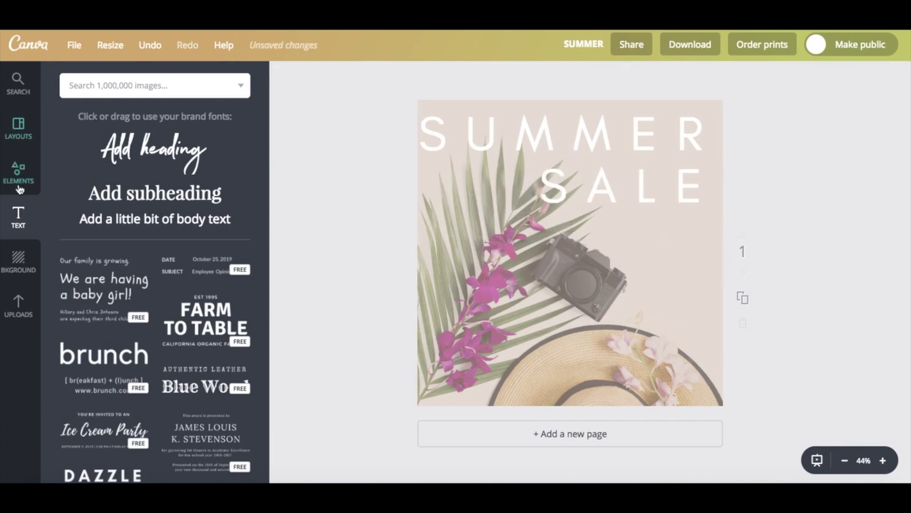
# Step: Add a pink line beneath SALE
pyautogui.click(18, 173)
pyautogui.click(162, 251)
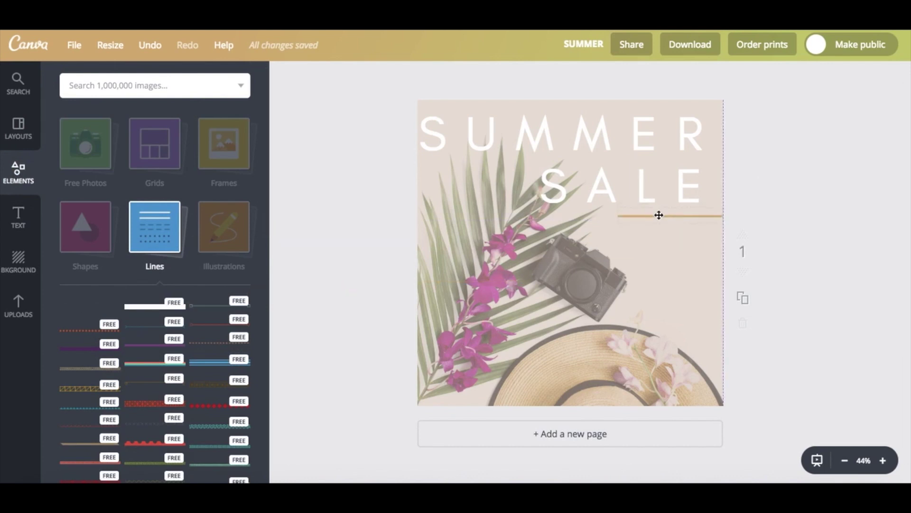
pyautogui.moveTo(85, 314)
pyautogui.mouseDown()
pyautogui.moveTo(657, 213)
pyautogui.moveTo(582, 214)
pyautogui.mouseUp()
pyautogui.click(284, 75)
pyautogui.click(344, 136)
pyautogui.click(823, 222)
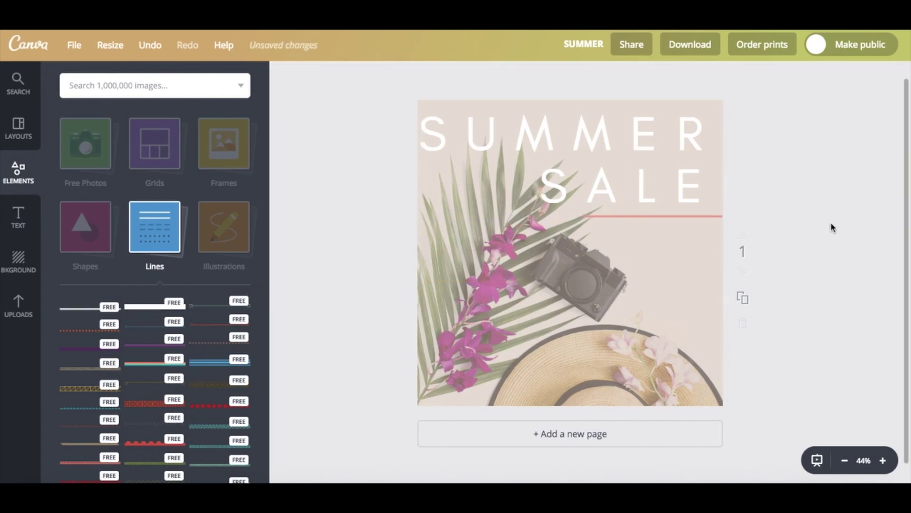
# Step: Add the tagline text in pink Glacial Indifference at size 21
pyautogui.click(20, 218)
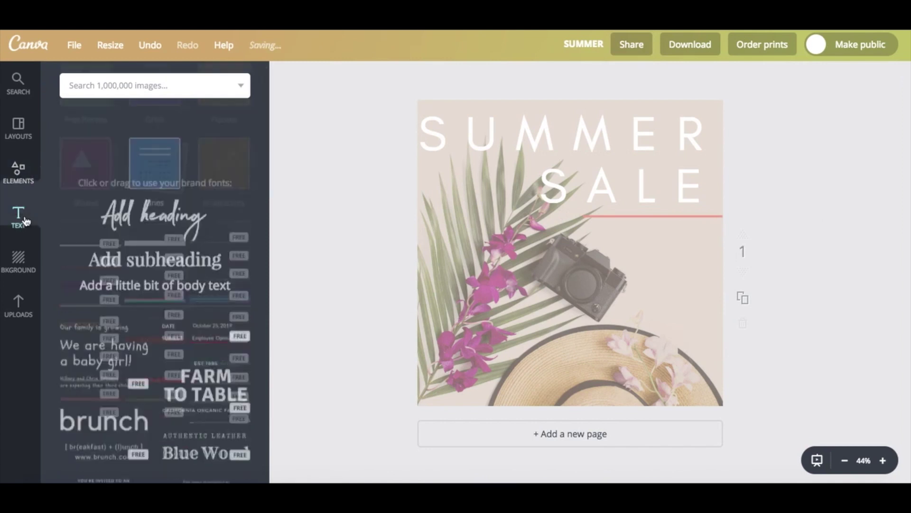
pyautogui.moveTo(150, 218)
pyautogui.mouseDown()
pyautogui.moveTo(653, 235)
pyautogui.moveTo(631, 238)
pyautogui.mouseUp()
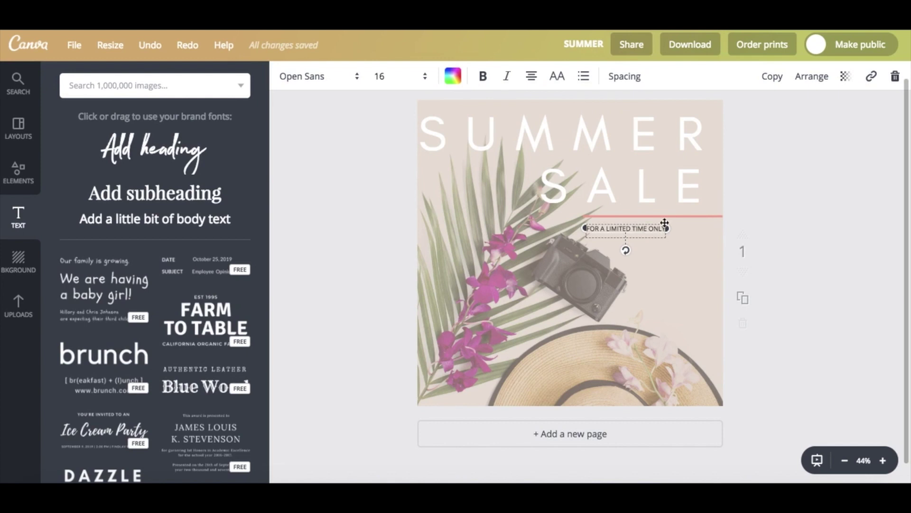
pyautogui.click(453, 75)
pyautogui.click(509, 144)
pyautogui.click(317, 76)
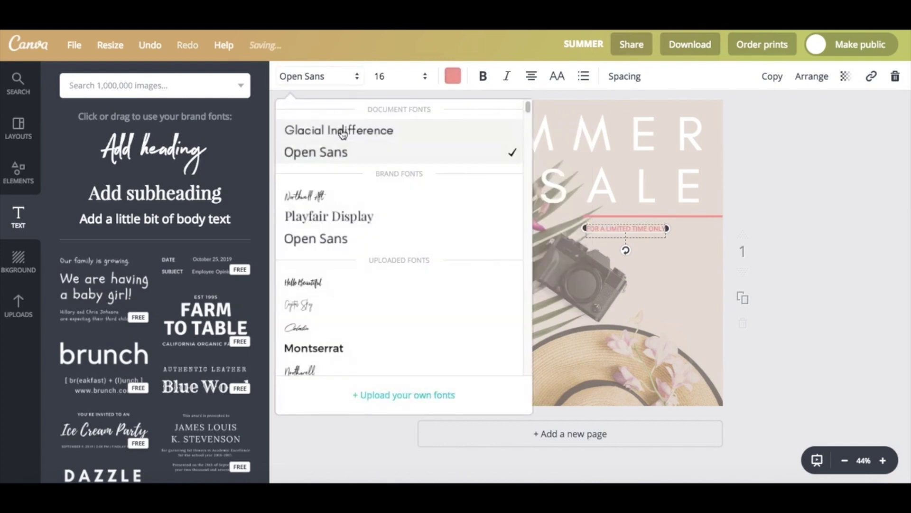
pyautogui.click(342, 134)
pyautogui.click(403, 80)
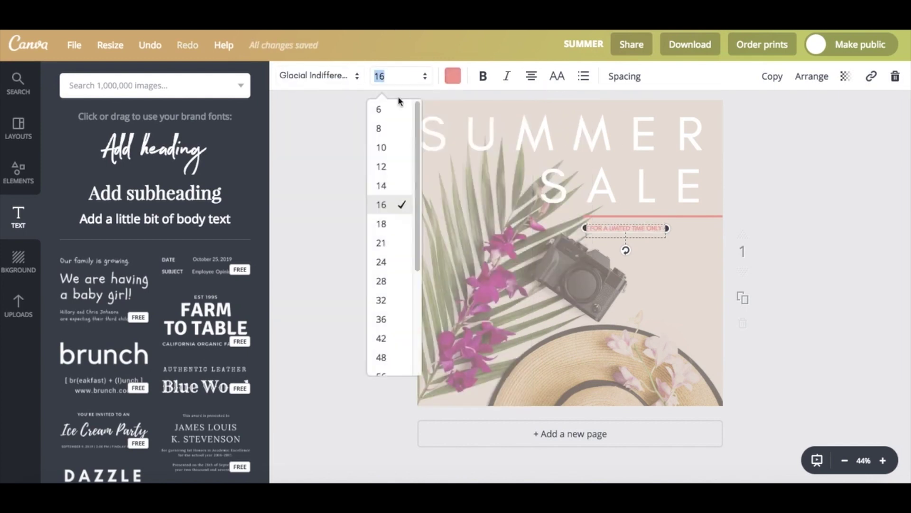
pyautogui.click(382, 242)
# Step: Widen the tagline's letter spacing and shift it left under SUMMER SALE
pyautogui.click(623, 76)
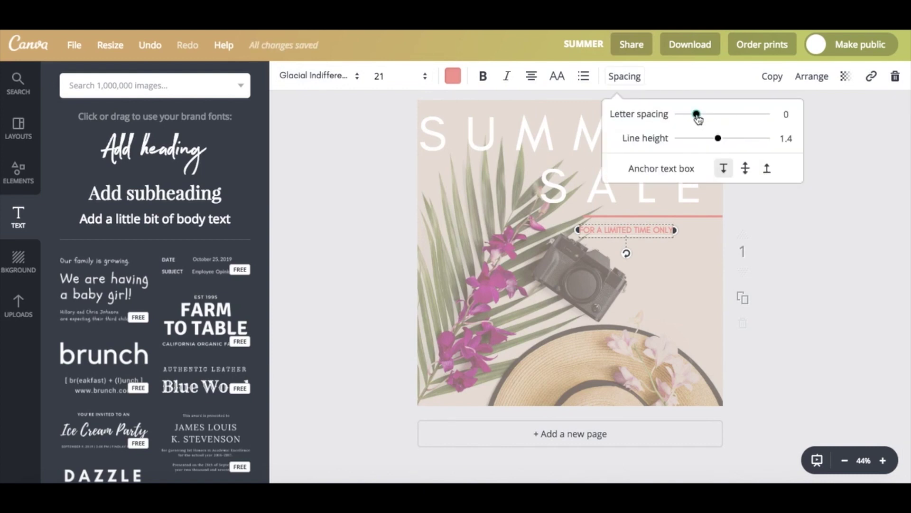
pyautogui.moveTo(696, 116); pyautogui.dragTo(706, 114)
pyautogui.click(637, 224)
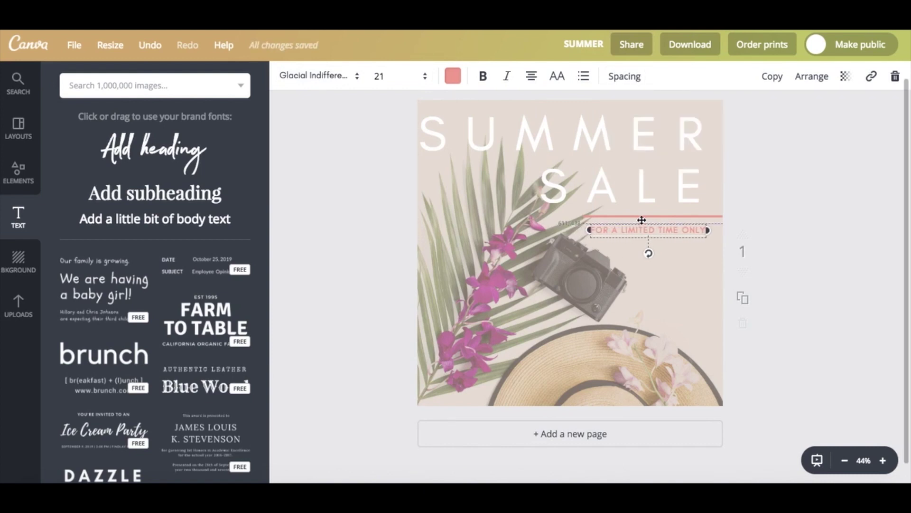
pyautogui.moveTo(642, 220); pyautogui.dragTo(638, 220)
pyautogui.click(694, 46)
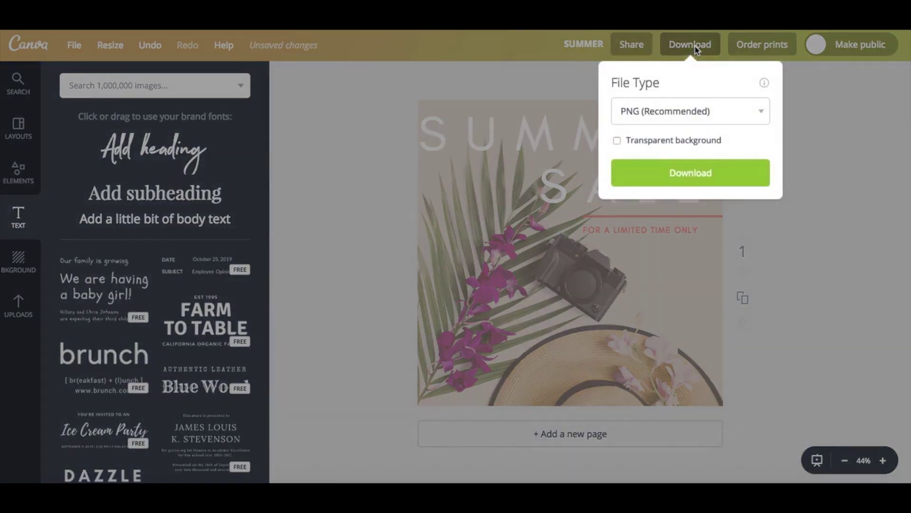
# Step: Download the Instagram design as PNG and start a new Pinterest Graphic
pyautogui.click(700, 172)
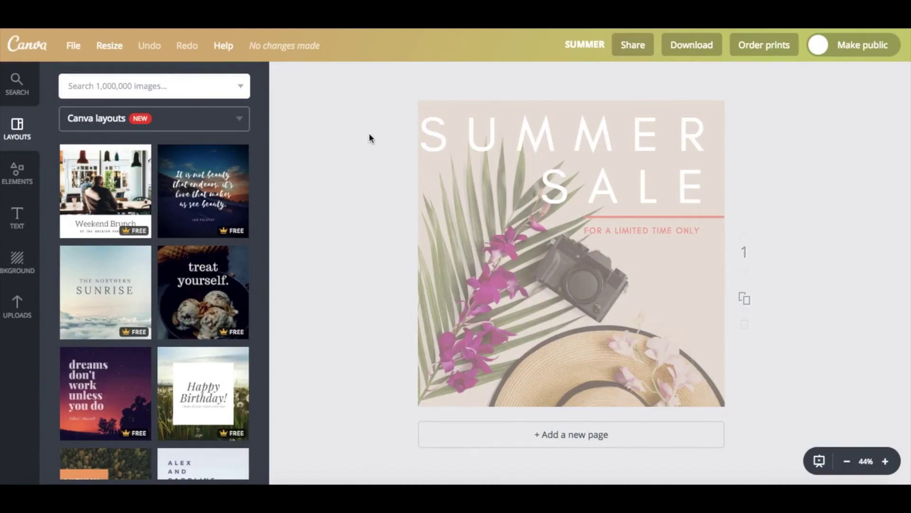
pyautogui.click(26, 45)
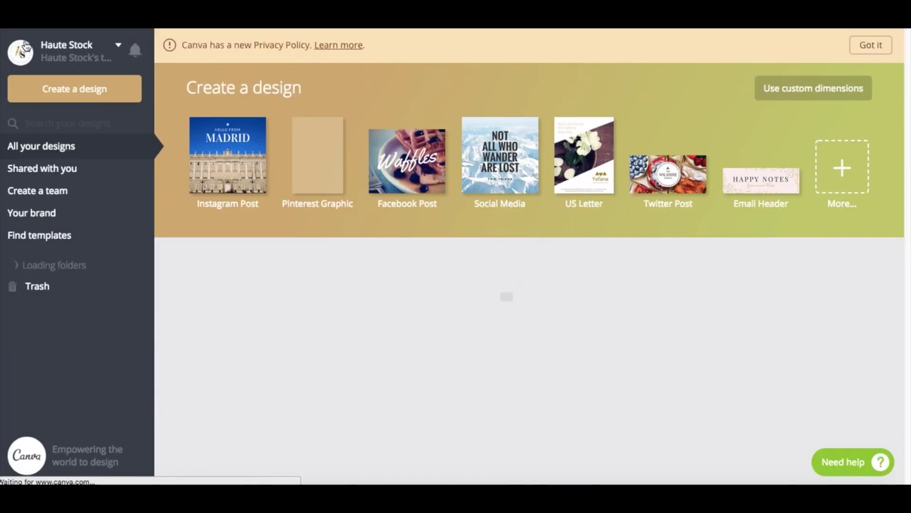
pyautogui.click(318, 138)
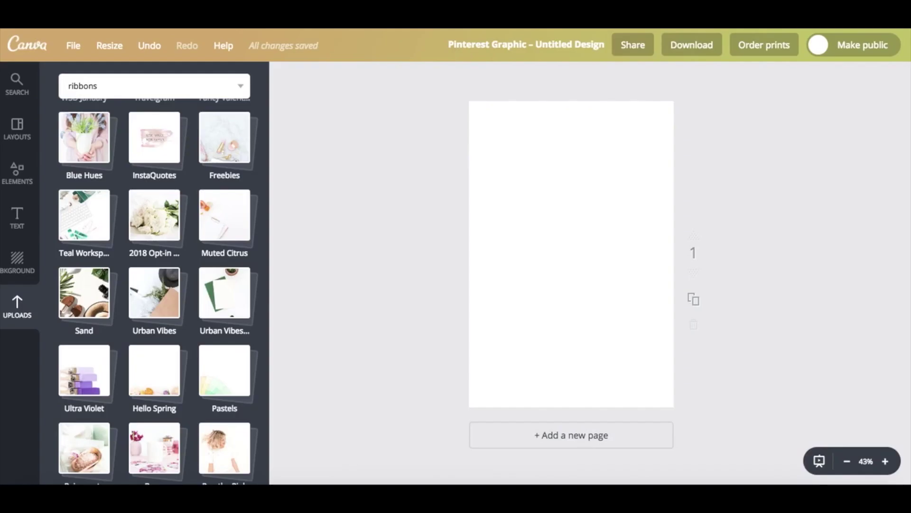
# Step: Fill the Pinterest page with the Sand folder's beach hat photo and search Elements for ribbons
pyautogui.click(90, 290)
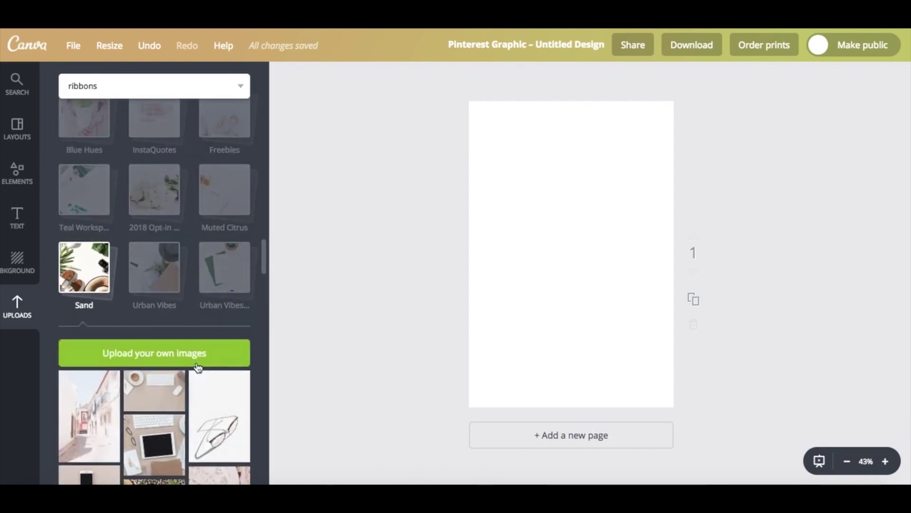
pyautogui.scroll(-3, 198, 366)
pyautogui.scroll(-2, 198, 365)
pyautogui.scroll(-2, 198, 366)
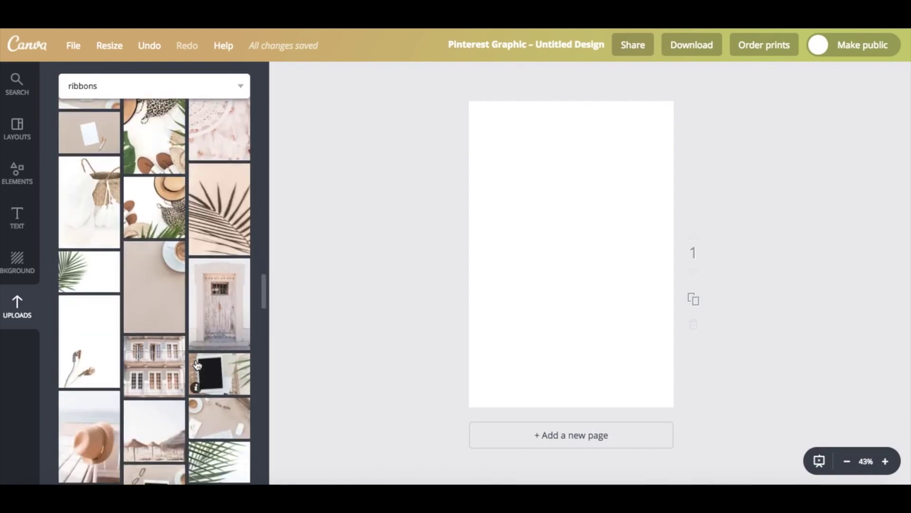
pyautogui.scroll(-2, 198, 365)
pyautogui.moveTo(92, 388); pyautogui.dragTo(547, 235)
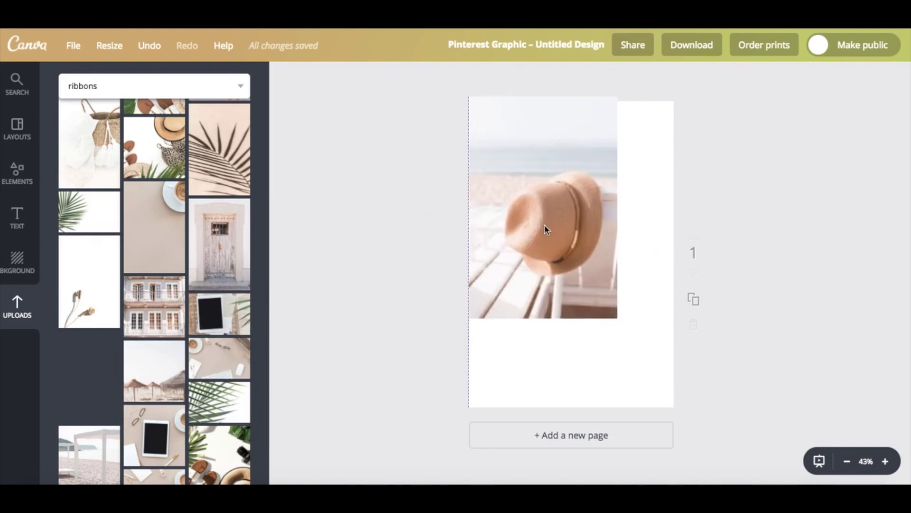
pyautogui.click(425, 291)
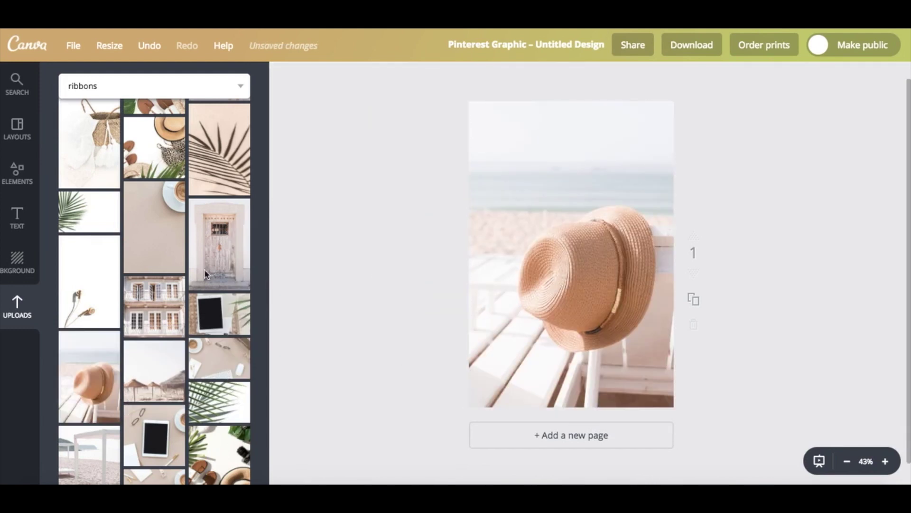
pyautogui.click(17, 175)
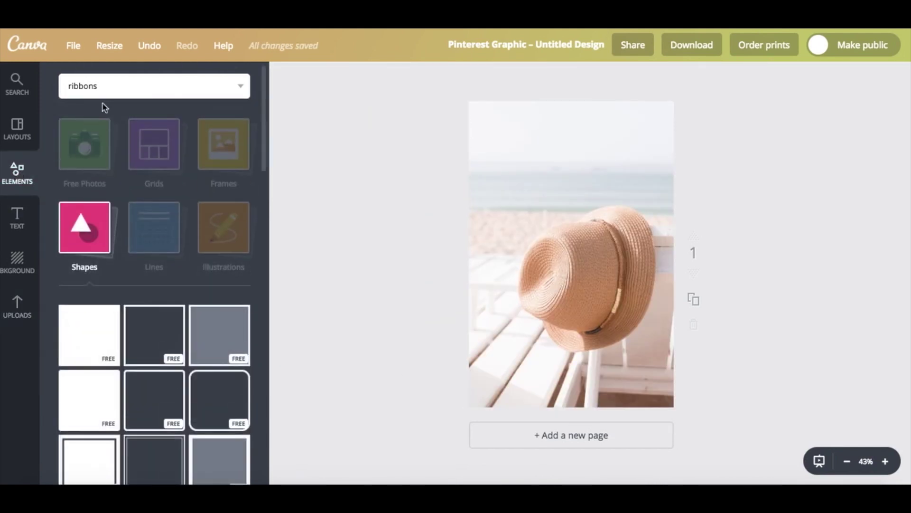
pyautogui.click(116, 86)
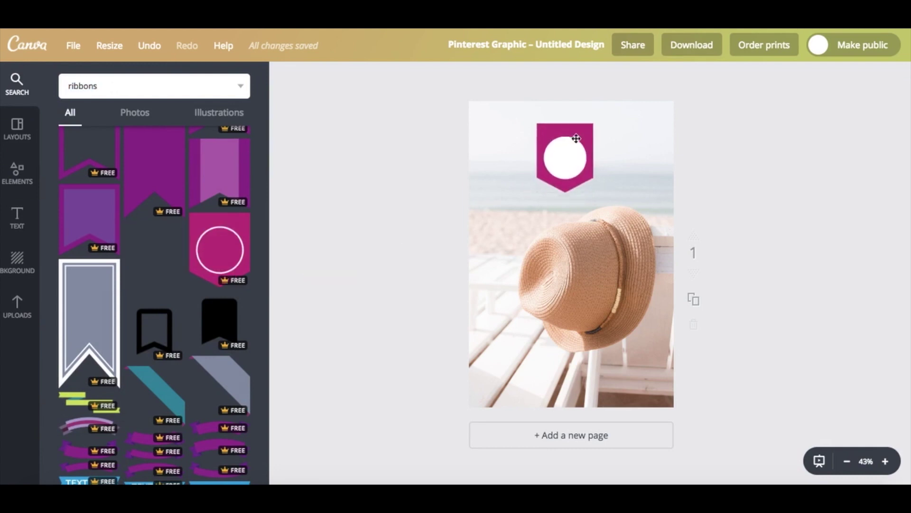
# Step: Add a salmon-pink ribbon, enlarged and centred at the top of the page
pyautogui.moveTo(155, 257); pyautogui.dragTo(572, 135)
pyautogui.click(281, 77)
pyautogui.click(346, 137)
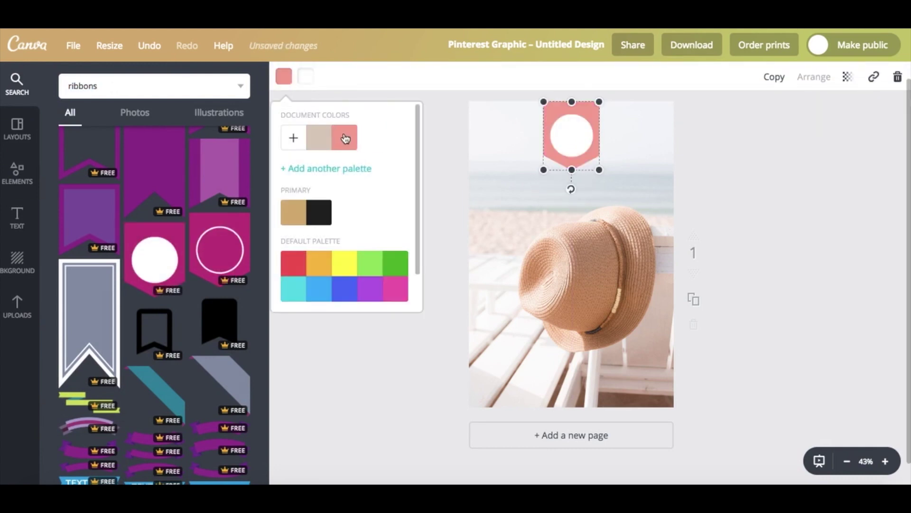
pyautogui.moveTo(599, 170); pyautogui.dragTo(605, 177)
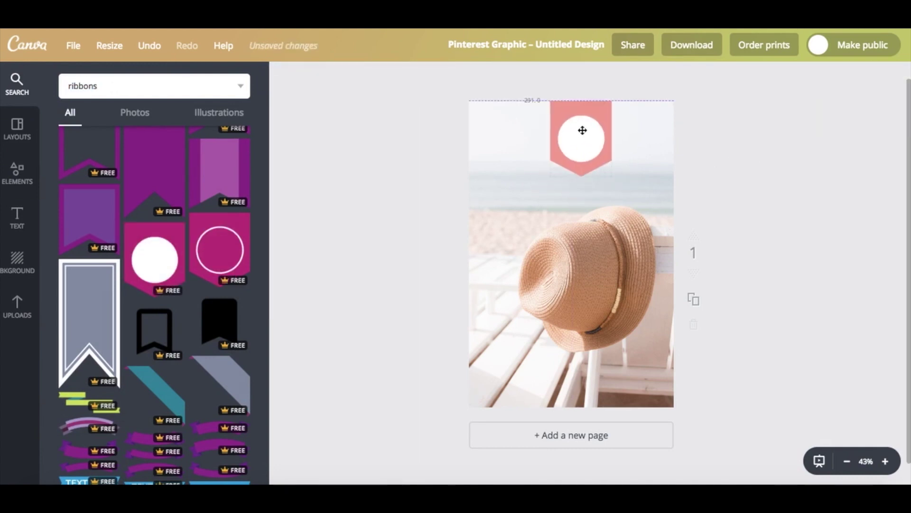
pyautogui.moveTo(582, 130); pyautogui.dragTo(574, 131)
# Step: Add pink '50 % OFF' body text centred in the ribbon's white circle
pyautogui.click(17, 217)
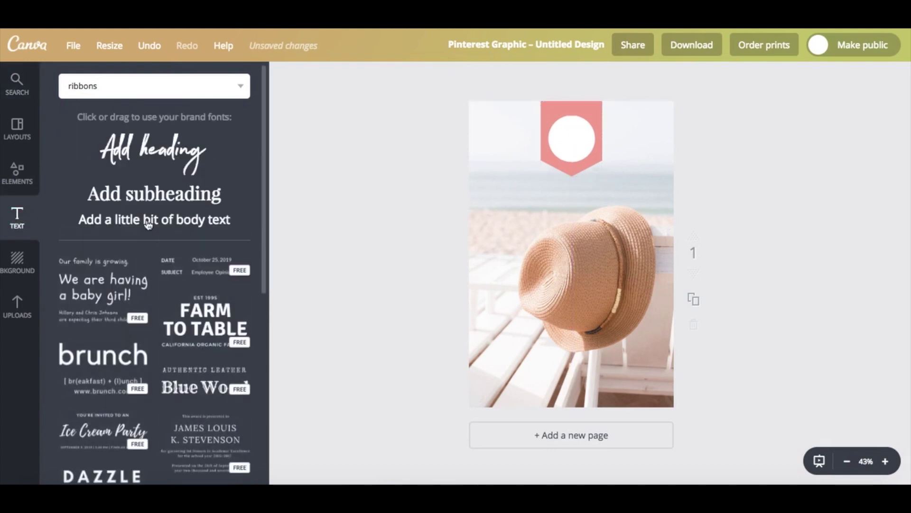
pyautogui.moveTo(147, 221)
pyautogui.mouseDown()
pyautogui.moveTo(578, 188)
pyautogui.moveTo(594, 146)
pyautogui.mouseUp()
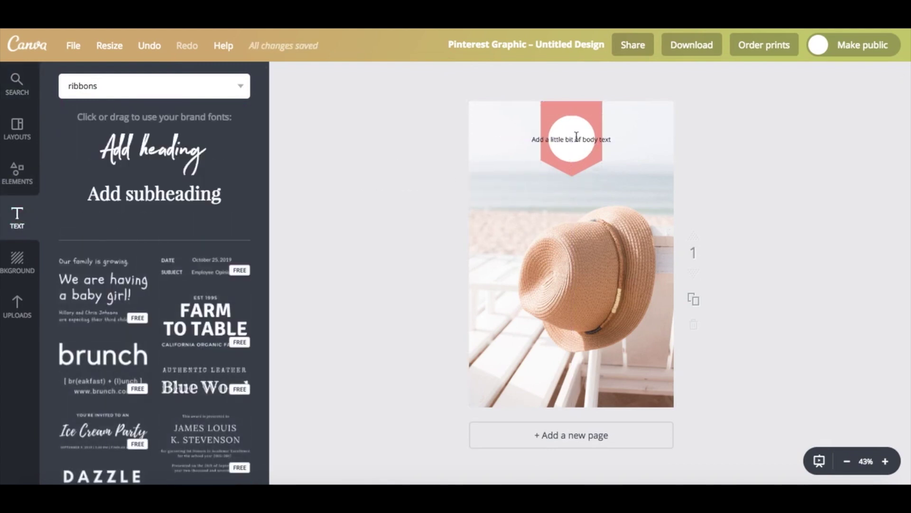
pyautogui.write('50')
pyautogui.click(453, 76)
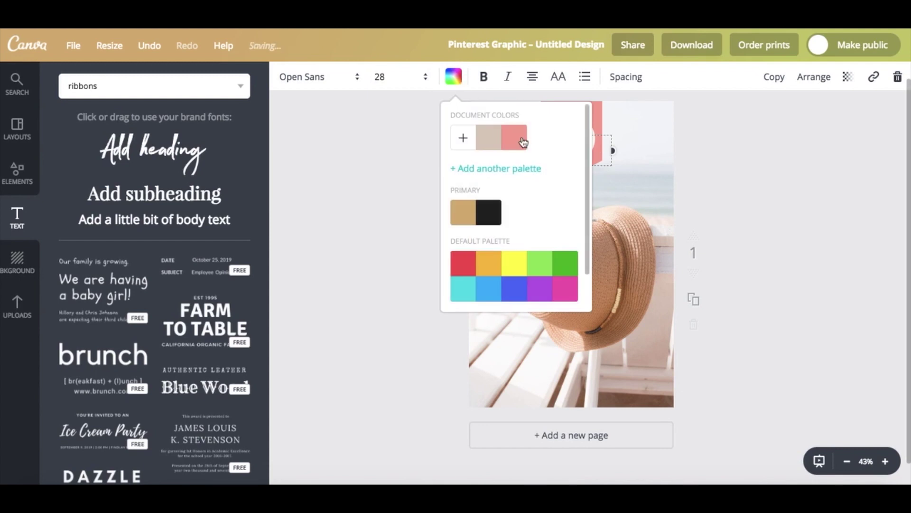
pyautogui.click(522, 142)
pyautogui.click(640, 81)
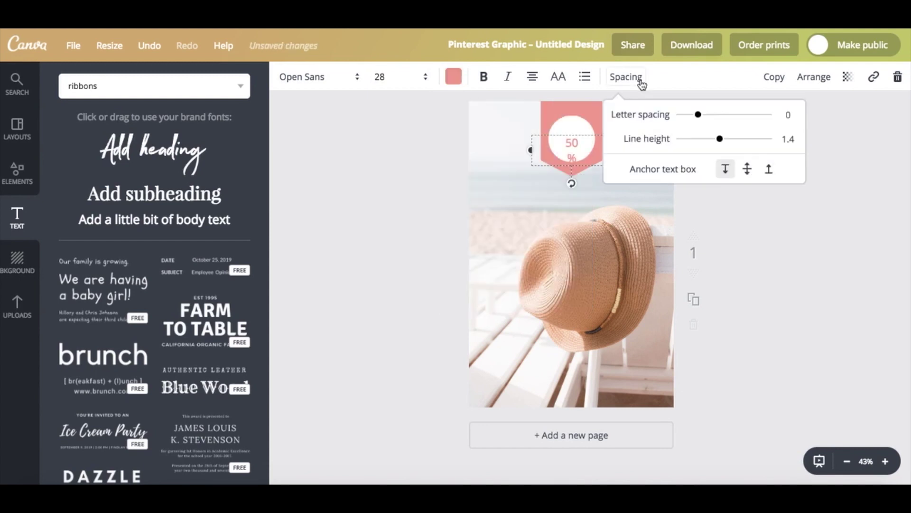
pyautogui.click(384, 124)
pyautogui.moveTo(571, 135); pyautogui.dragTo(572, 137)
pyautogui.click(727, 161)
# Step: Add a white, widely spaced SUMMER COURSES heading at size 42 below the ribbon
pyautogui.moveTo(154, 193); pyautogui.dragTo(590, 202)
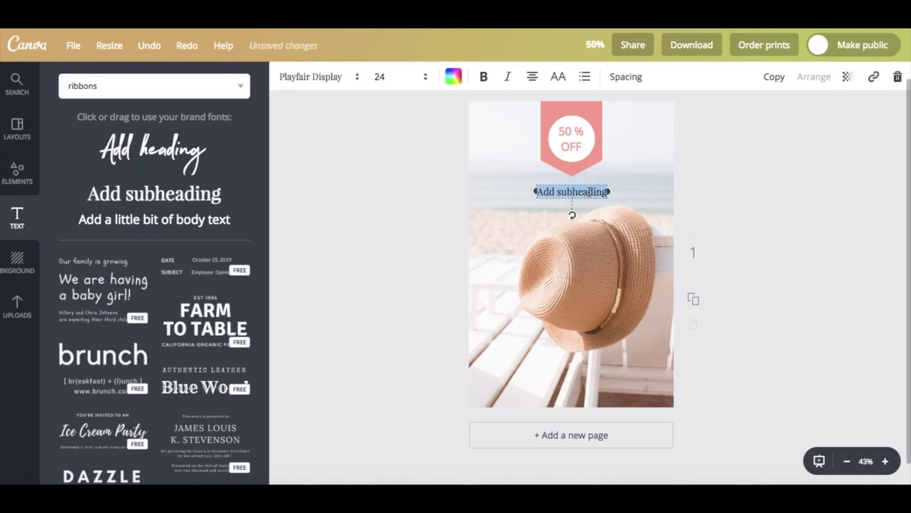
pyautogui.press('BackSpace')
pyautogui.write('SUMMER COURSES')
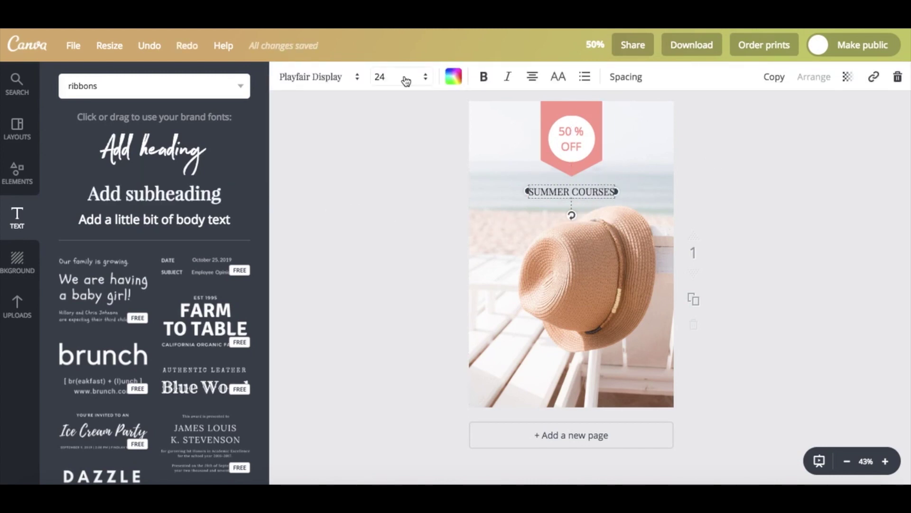
pyautogui.click(405, 78)
pyautogui.click(389, 325)
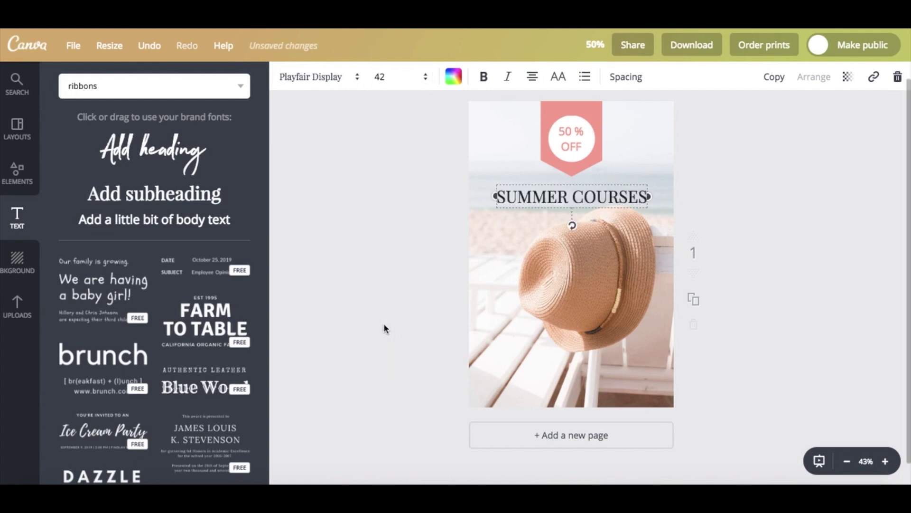
pyautogui.click(631, 76)
pyautogui.moveTo(697, 115); pyautogui.dragTo(706, 118)
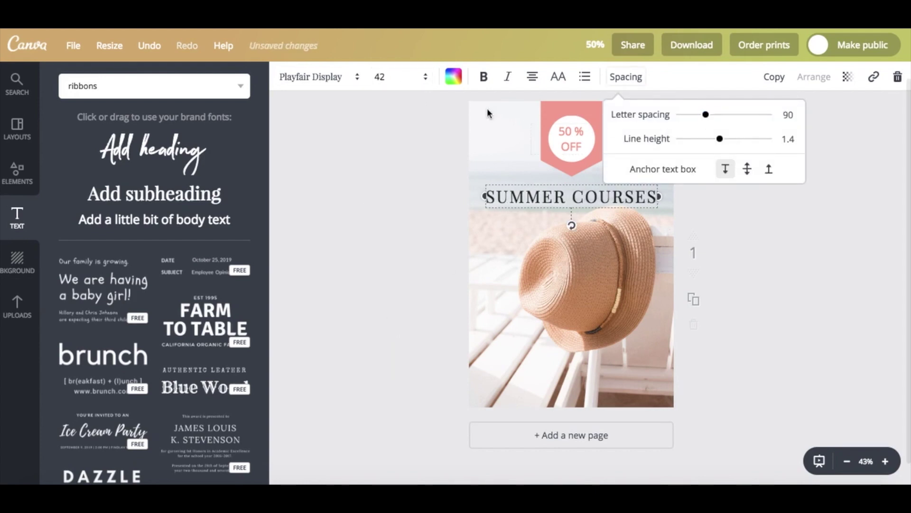
pyautogui.click(453, 77)
pyautogui.scroll(-1, 566, 271)
pyautogui.click(565, 291)
pyautogui.moveTo(576, 196); pyautogui.dragTo(576, 189)
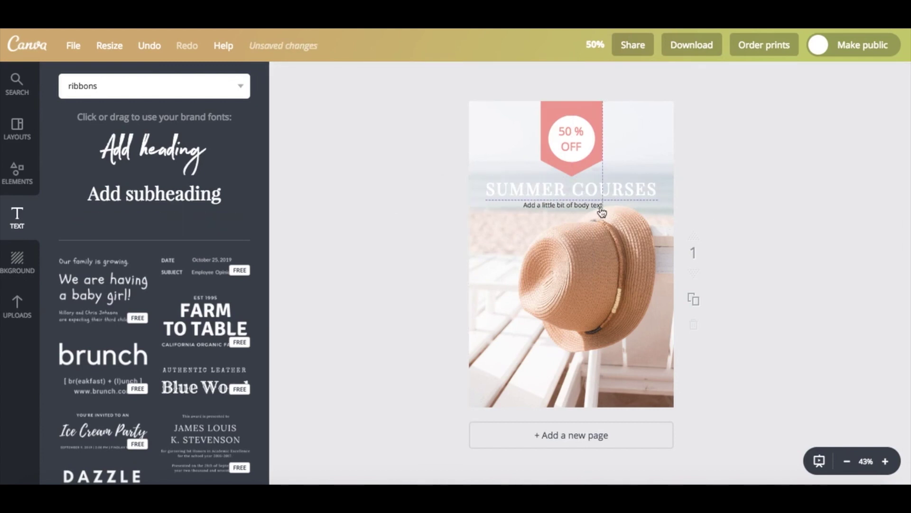
# Step: Add the recommendation line beneath the heading and select all its text
pyautogui.moveTo(318, 225); pyautogui.dragTo(572, 206)
pyautogui.write('* with every recomm')
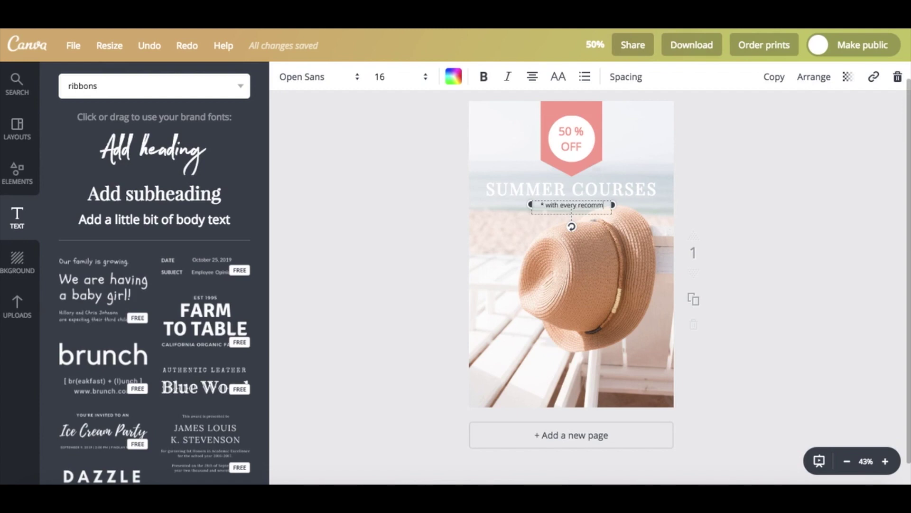
pyautogui.write('endation')
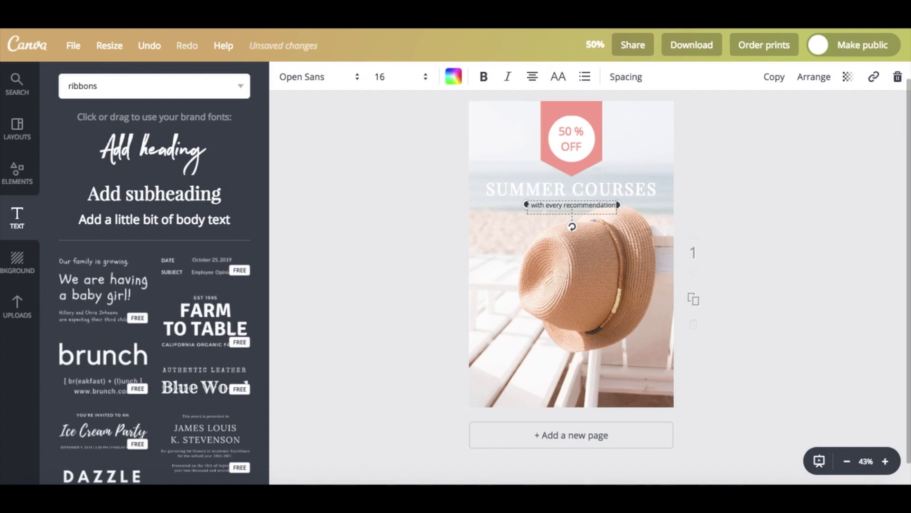
pyautogui.write(' to a friend')
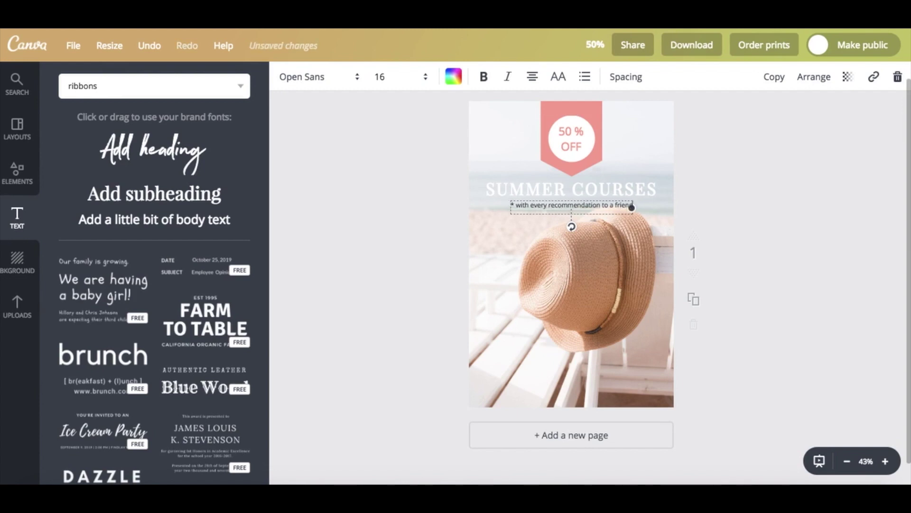
pyautogui.hotkey('ctrl', 'a')
pyautogui.click(454, 76)
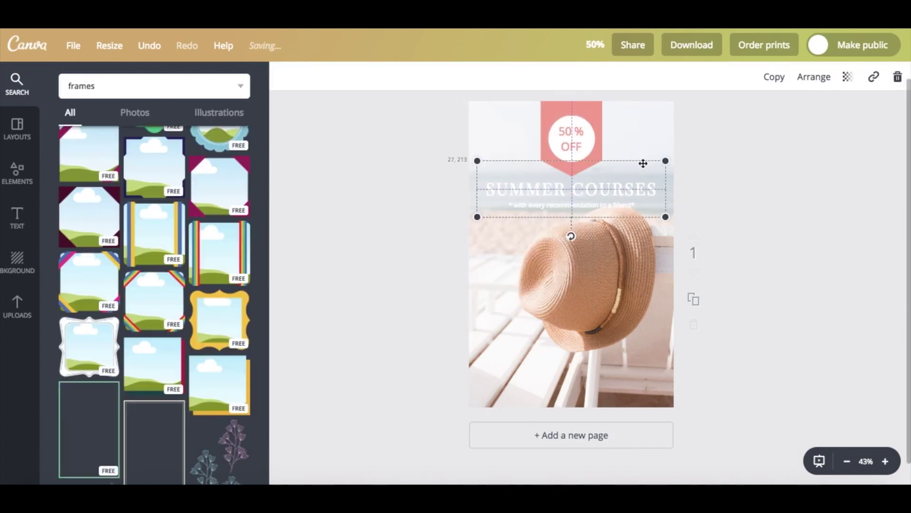
# Step: Move the title text under the ribbon and add a light beige square
pyautogui.moveTo(643, 163); pyautogui.dragTo(643, 163)
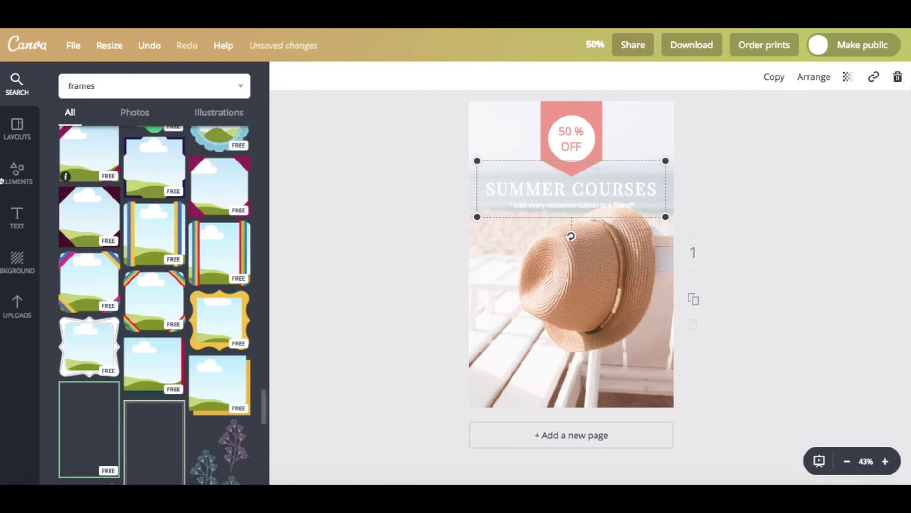
pyautogui.click(17, 172)
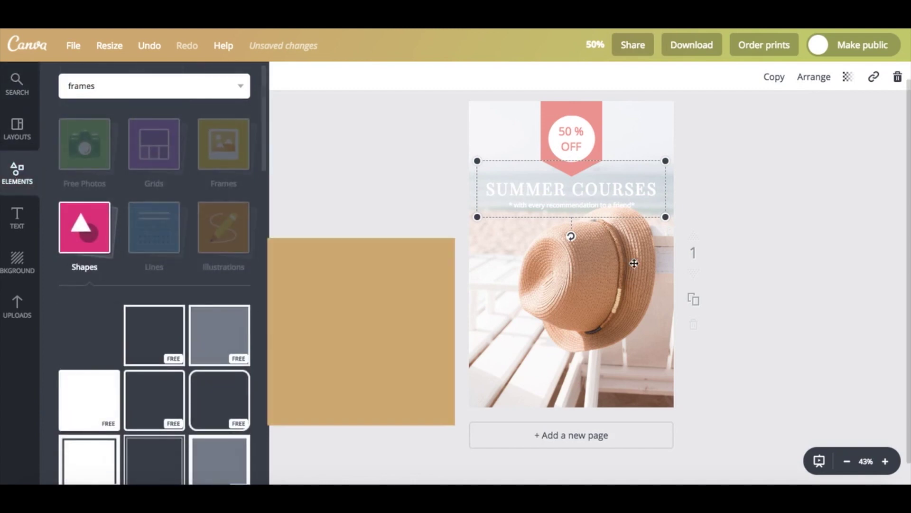
pyautogui.moveTo(634, 263); pyautogui.dragTo(580, 277)
pyautogui.click(284, 75)
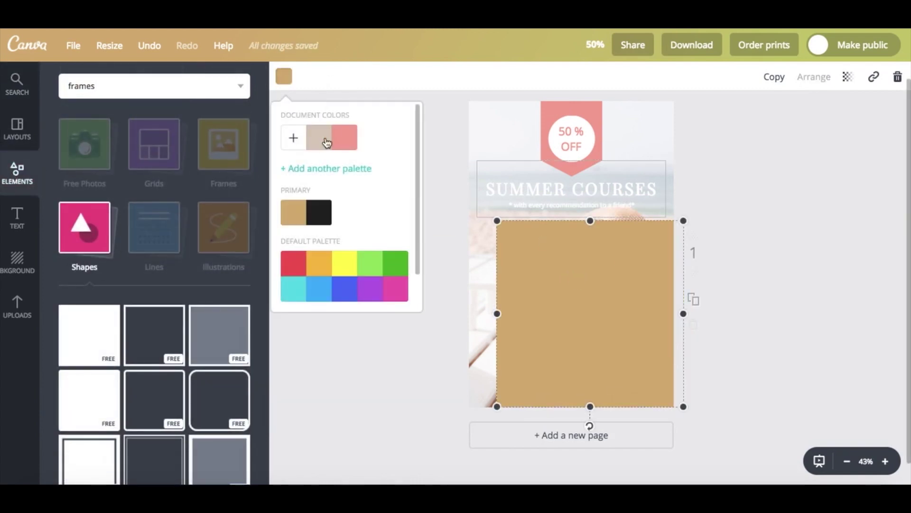
pyautogui.click(326, 143)
pyautogui.click(762, 280)
# Step: Shape the beige square into a banner behind the title and centre the title on it
pyautogui.moveTo(636, 356); pyautogui.dragTo(618, 299)
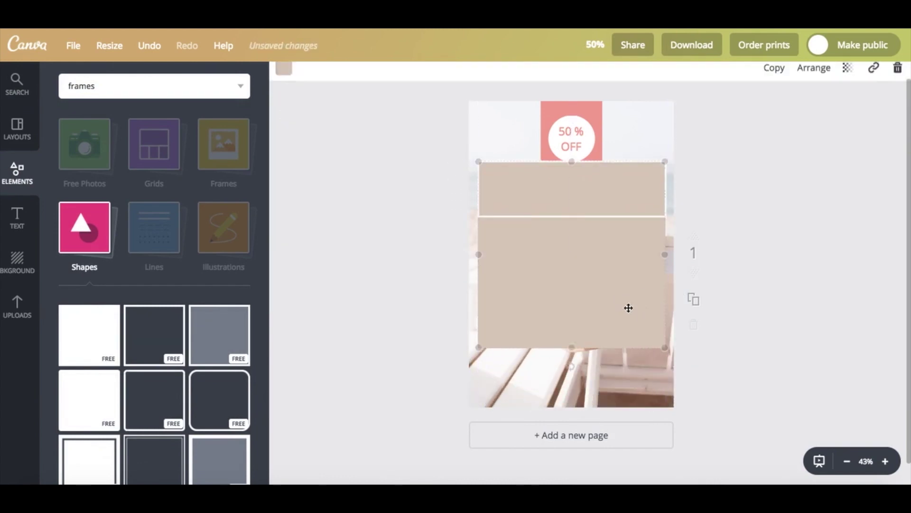
pyautogui.moveTo(572, 349); pyautogui.dragTo(587, 222)
pyautogui.hotkey('ctrl', '[')
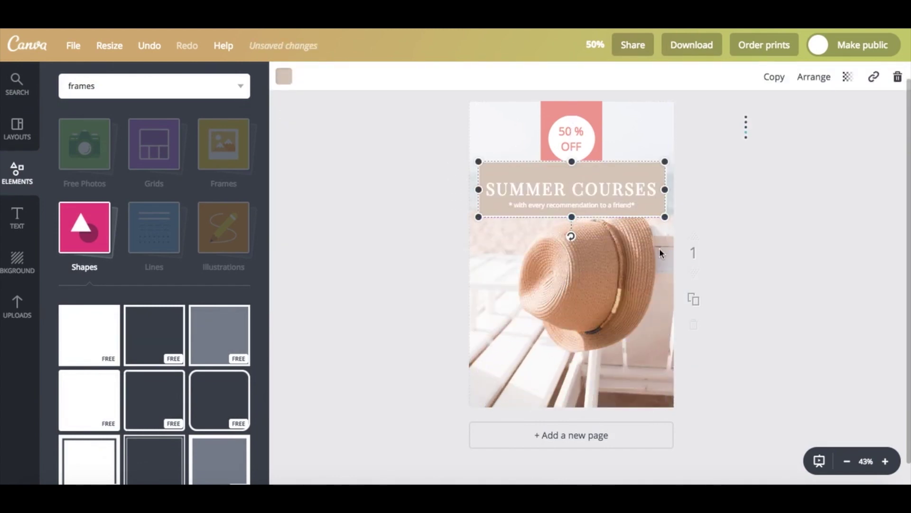
pyautogui.keyDown('shift'); pyautogui.click(572, 191); pyautogui.keyUp('shift')
pyautogui.moveTo(582, 190); pyautogui.dragTo(582, 188)
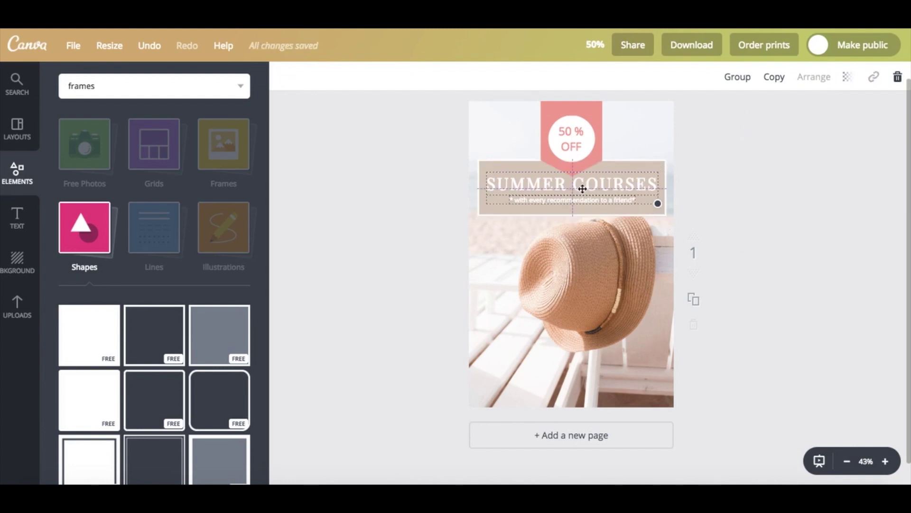
pyautogui.click(758, 210)
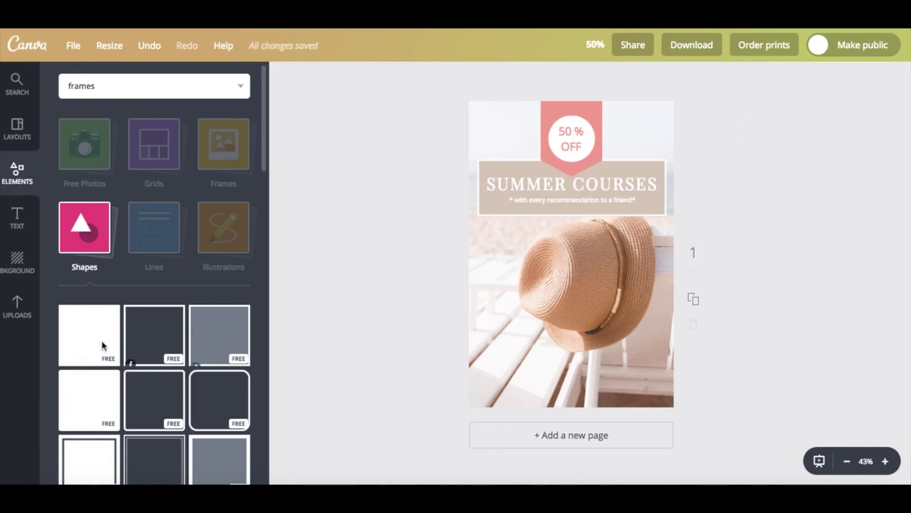
# Step: Add a pink square and reshape it into a bar near the poster's bottom
pyautogui.moveTo(131, 338); pyautogui.dragTo(563, 349)
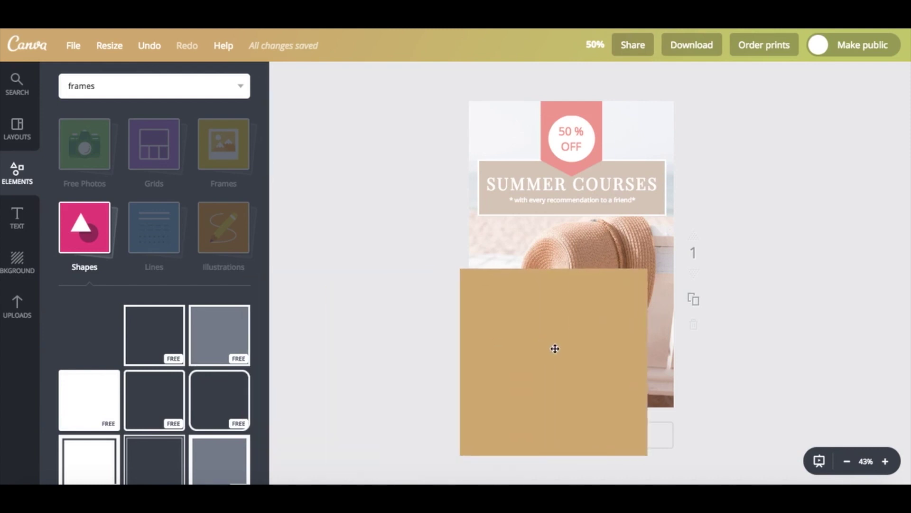
pyautogui.click(284, 76)
pyautogui.click(344, 138)
pyautogui.moveTo(590, 381); pyautogui.dragTo(591, 356)
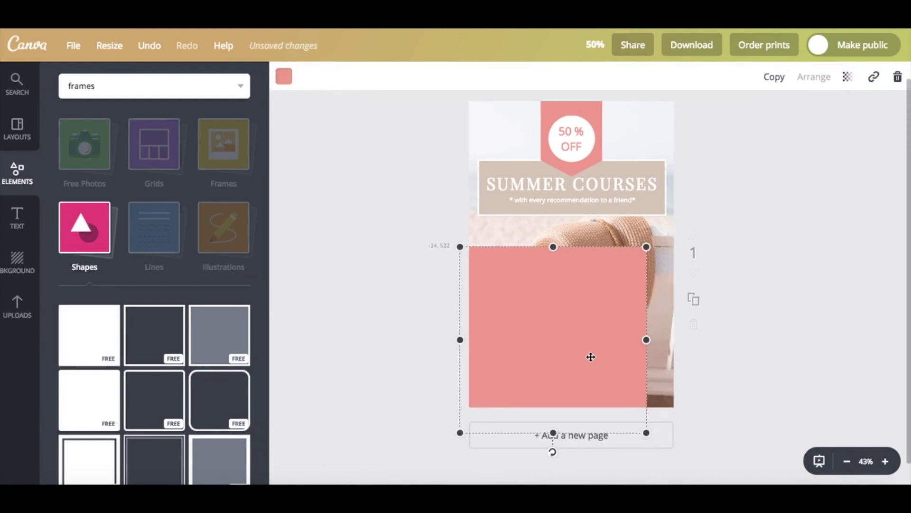
pyautogui.moveTo(580, 427); pyautogui.dragTo(592, 283)
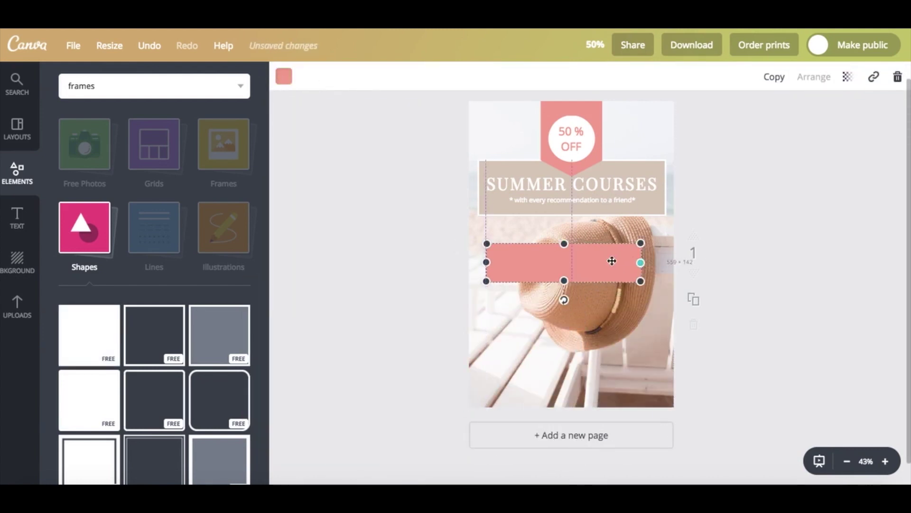
pyautogui.moveTo(672, 262); pyautogui.dragTo(593, 262)
pyautogui.moveTo(540, 280)
pyautogui.mouseDown()
pyautogui.moveTo(540, 261)
pyautogui.moveTo(564, 309)
pyautogui.mouseUp()
pyautogui.moveTo(592, 360); pyautogui.dragTo(597, 381)
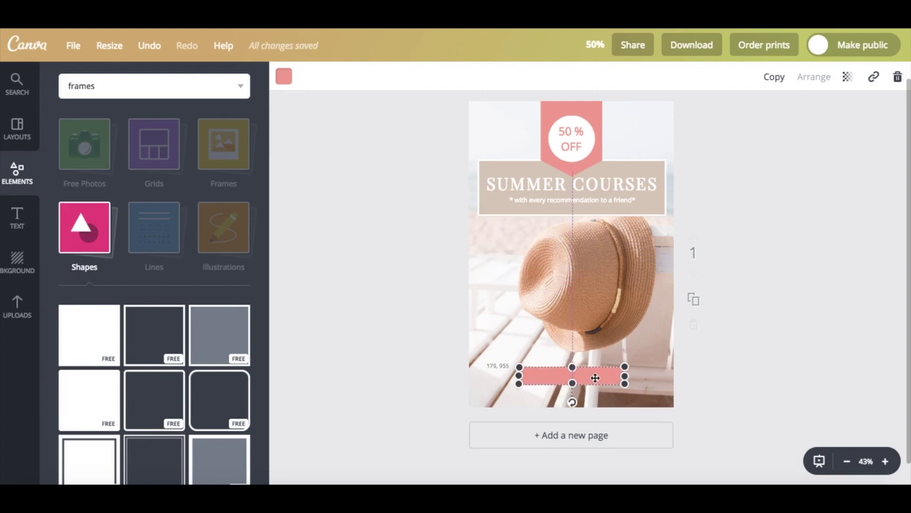
pyautogui.click(746, 390)
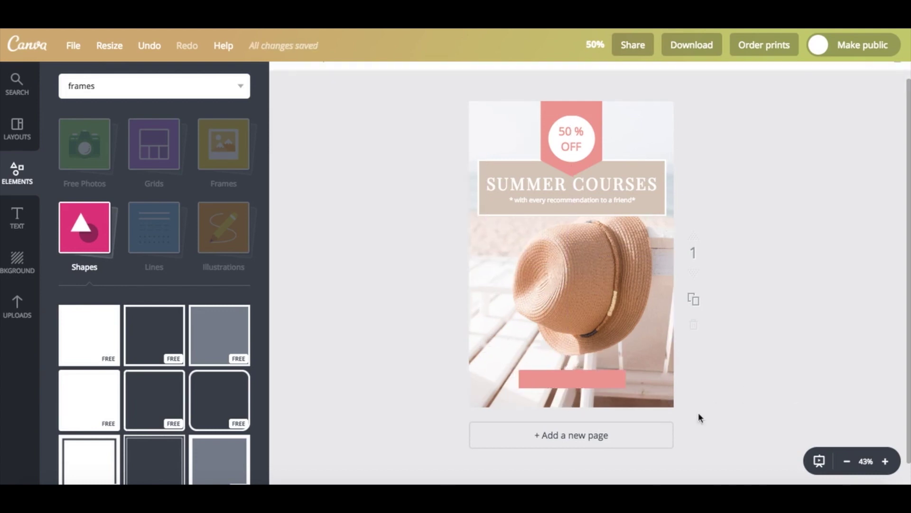
# Step: Fine-tune the pink bar's size and position into a compact button
pyautogui.moveTo(574, 379); pyautogui.dragTo(574, 383)
pyautogui.click(510, 167)
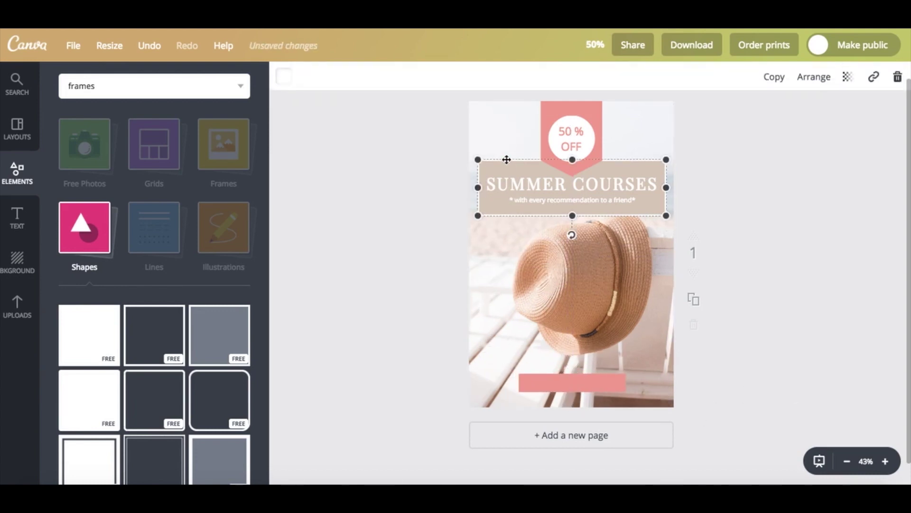
pyautogui.click(572, 383)
pyautogui.keyDown('ctrl'); pyautogui.scroll(4, 723, 431); pyautogui.keyUp('ctrl')
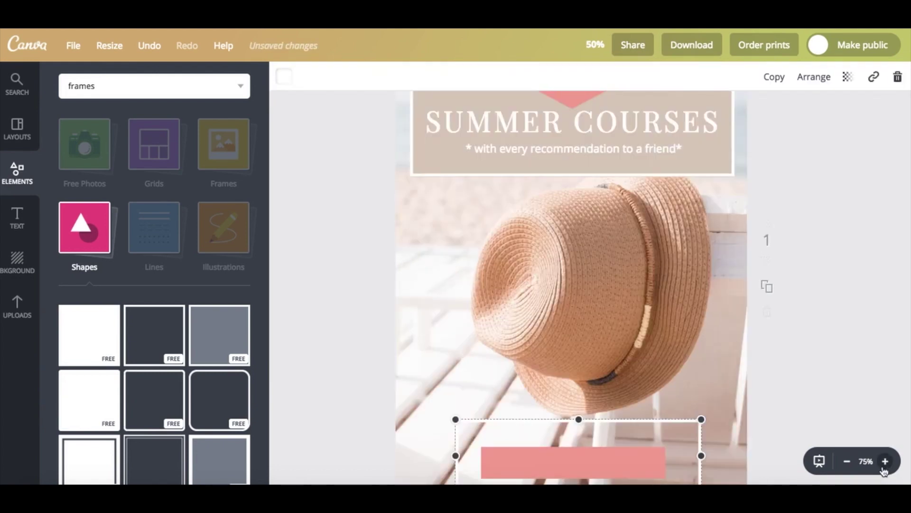
pyautogui.moveTo(579, 204); pyautogui.dragTo(579, 228)
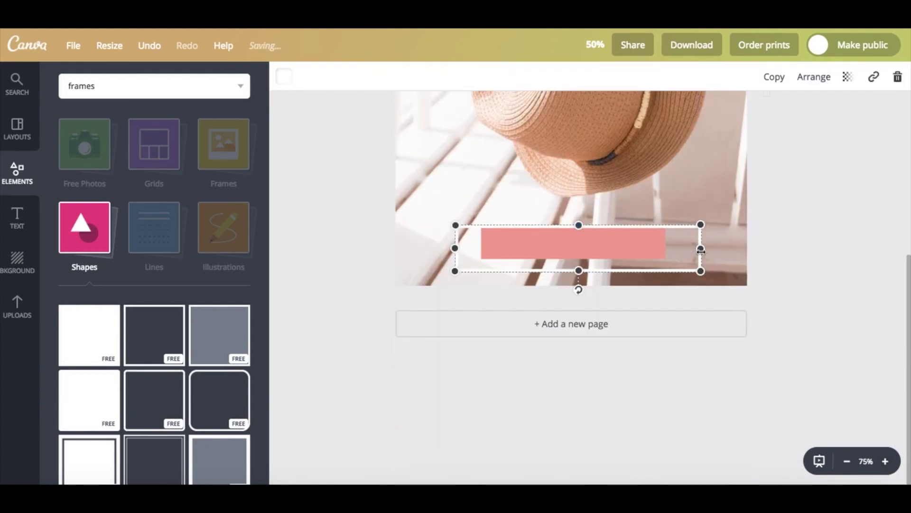
pyautogui.moveTo(700, 248); pyautogui.dragTo(666, 247)
pyautogui.moveTo(562, 271); pyautogui.dragTo(562, 260)
pyautogui.moveTo(455, 243); pyautogui.dragTo(482, 242)
pyautogui.click(820, 297)
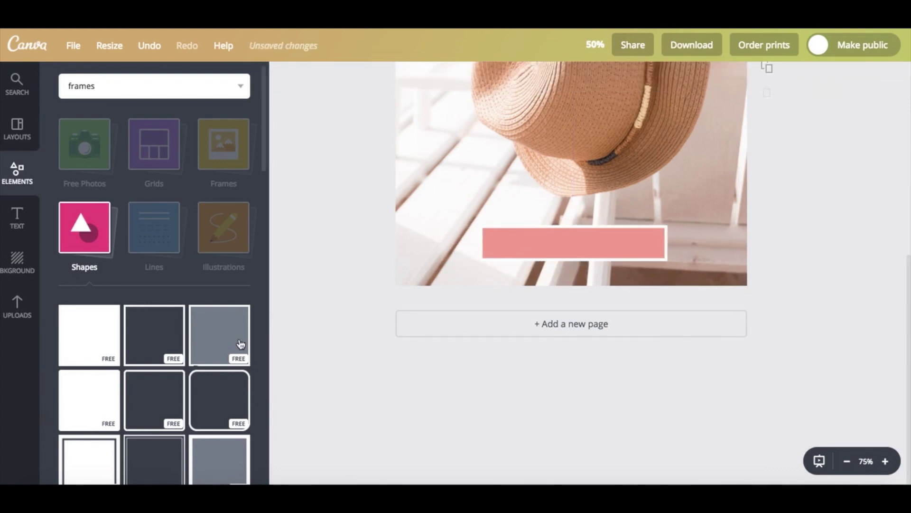
# Step: Put white 'CLICK HERE TO FIND OUT MORE' text on the pink button
pyautogui.click(17, 217)
pyautogui.moveTo(154, 220); pyautogui.dragTo(576, 249)
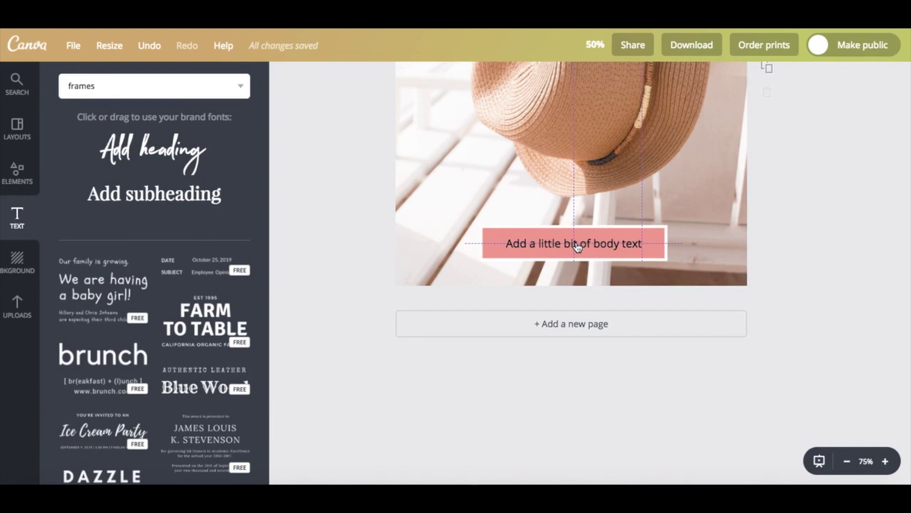
pyautogui.write('CLICK')
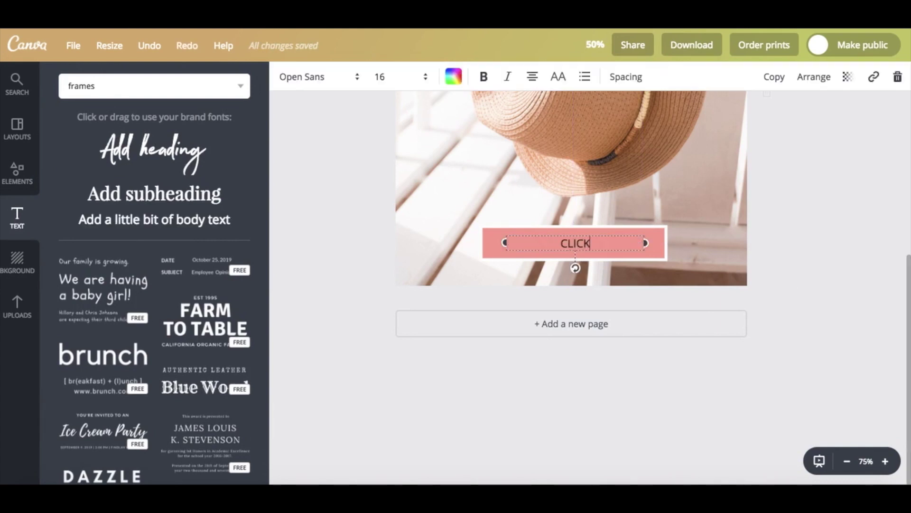
pyautogui.write(' HERE TO FIND OUT MORE')
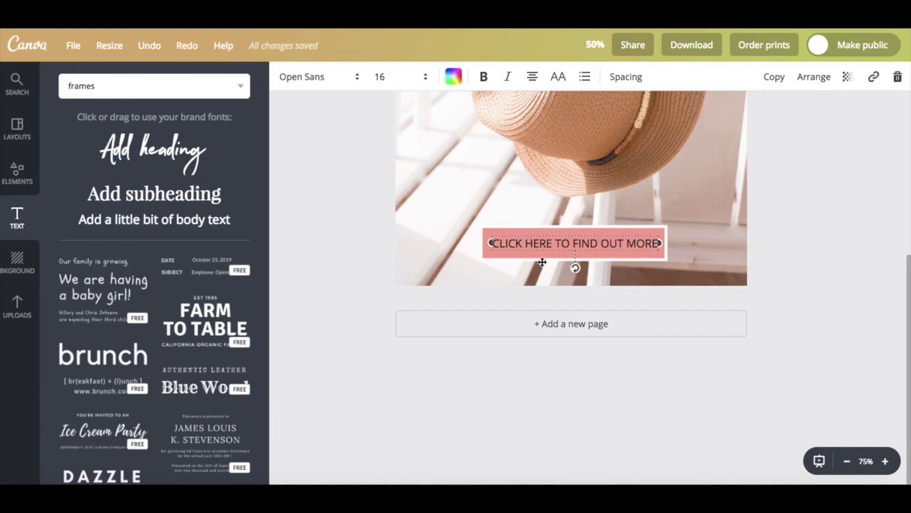
pyautogui.click(451, 79)
pyautogui.scroll(-2, 541, 243)
pyautogui.click(564, 287)
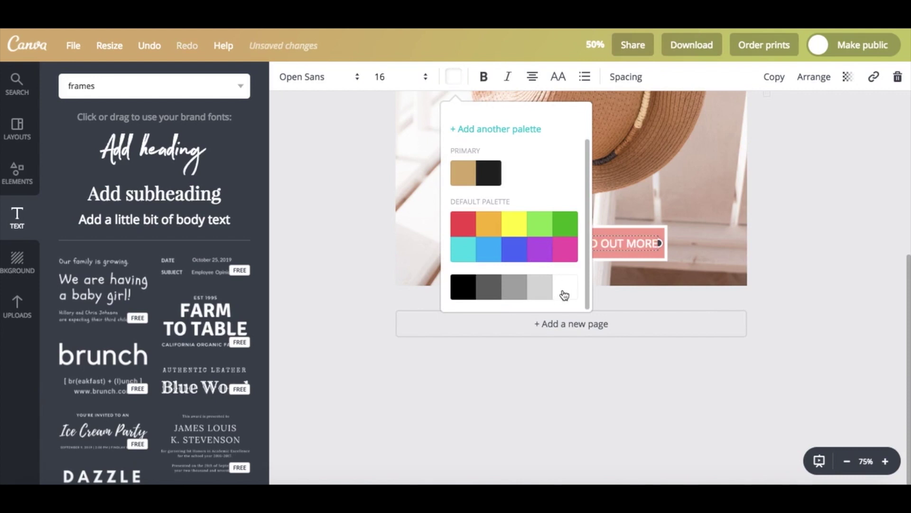
pyautogui.click(846, 462)
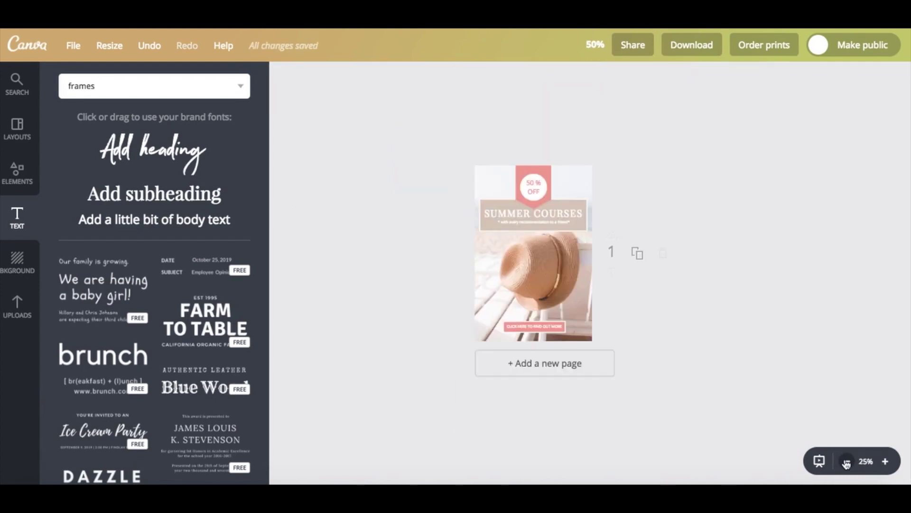
pyautogui.click(886, 462)
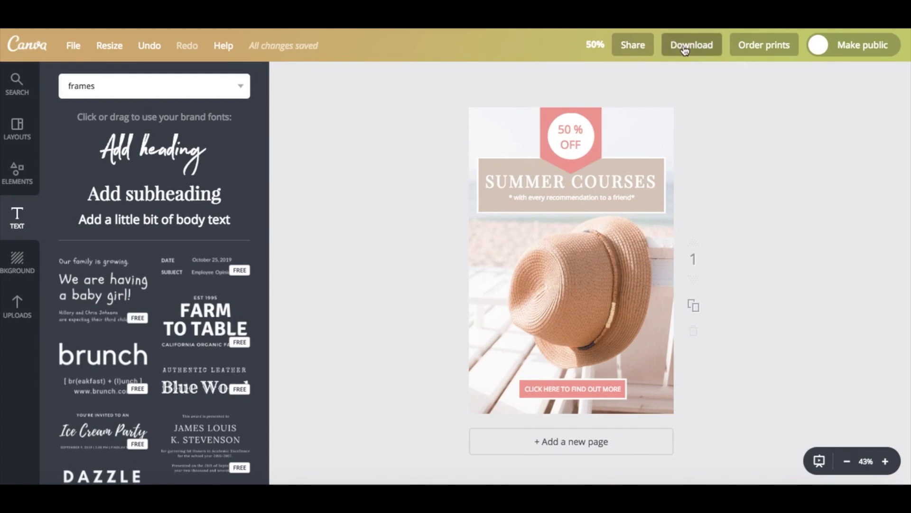
pyautogui.click(684, 46)
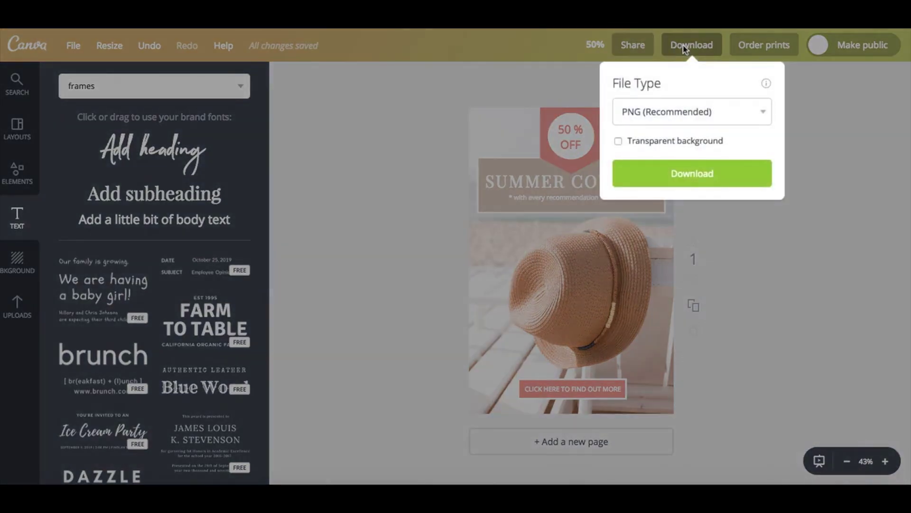
pyautogui.click(730, 179)
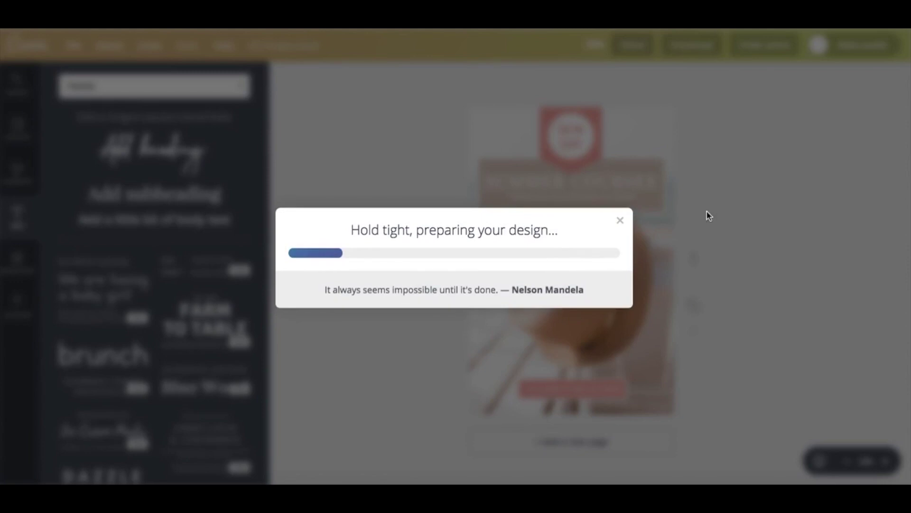
pyautogui.click(627, 223)
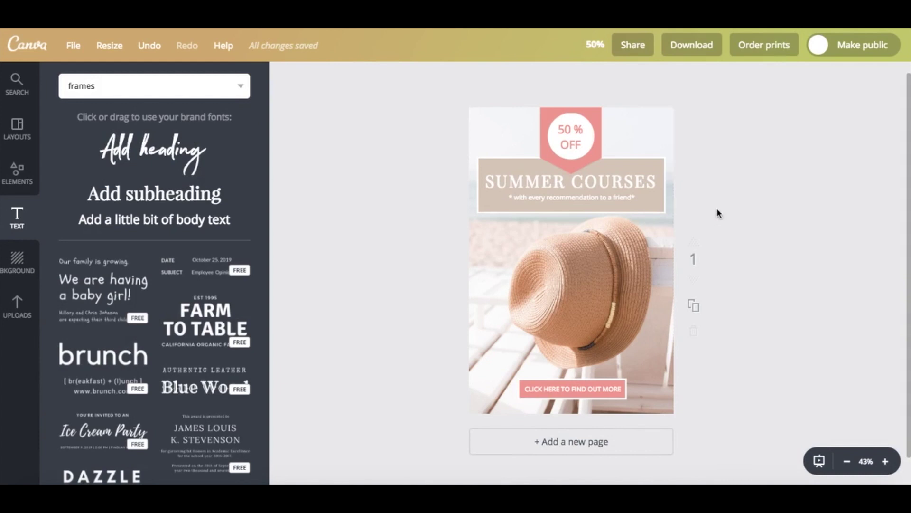